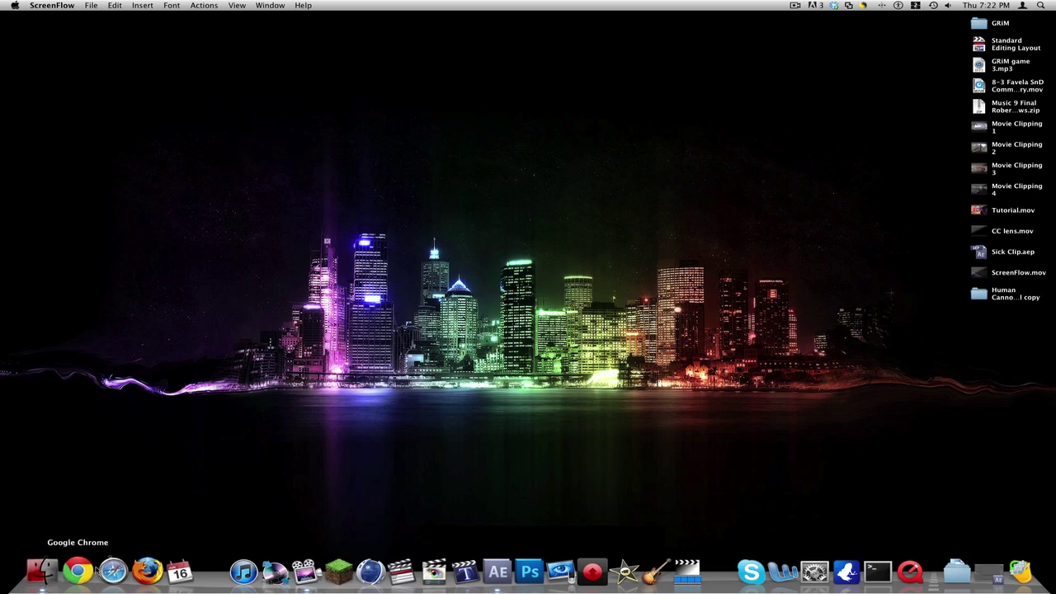
# Launch Untitled Project.aep in After Effects, then minimize and restore its window.
pyautogui.click(984, 566)
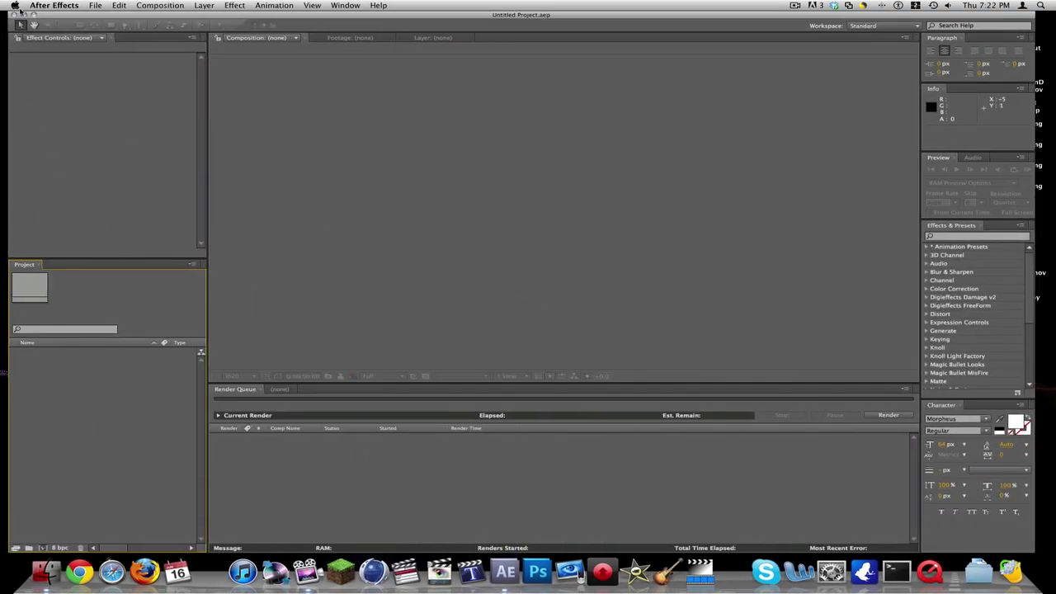
pyautogui.click(23, 15)
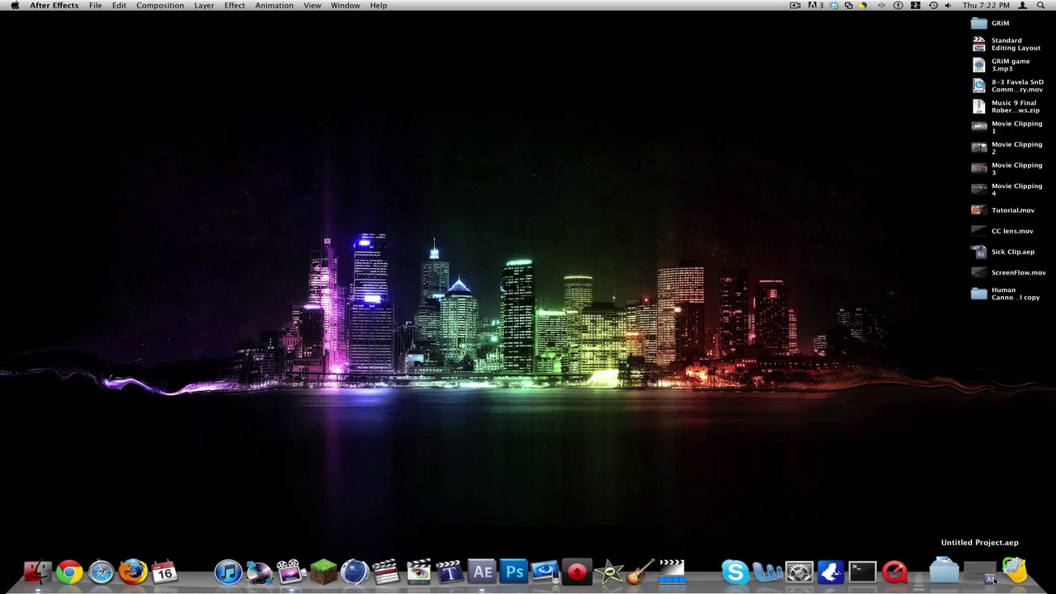
pyautogui.click(994, 579)
# Create a composition named 'Muffled Audio Tut' with the HDV/HDTV 720 29.97 preset.
pyautogui.click(97, 5)
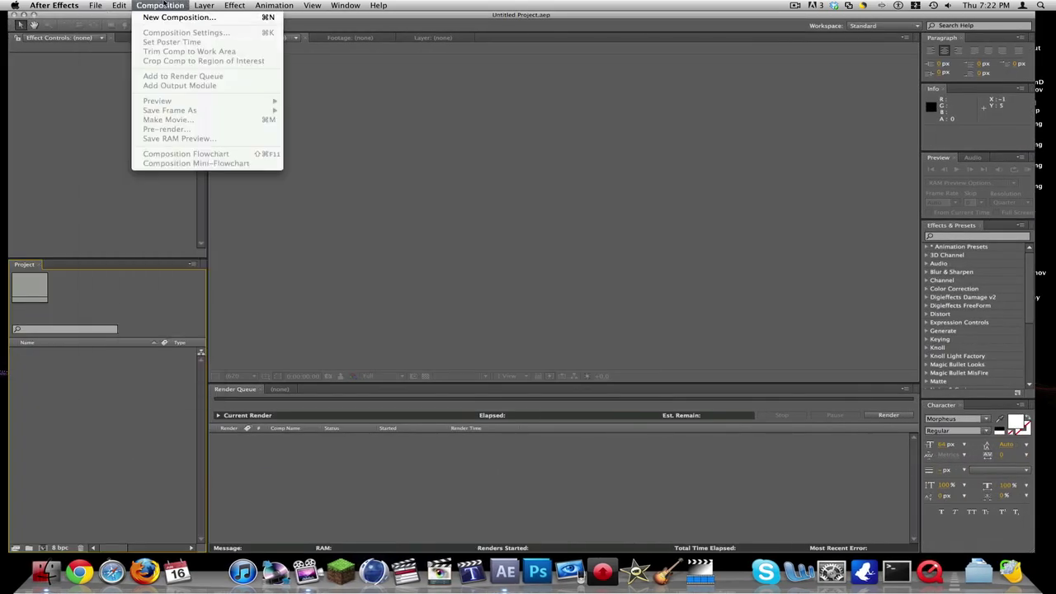
pyautogui.click(171, 5)
pyautogui.press('super+b')
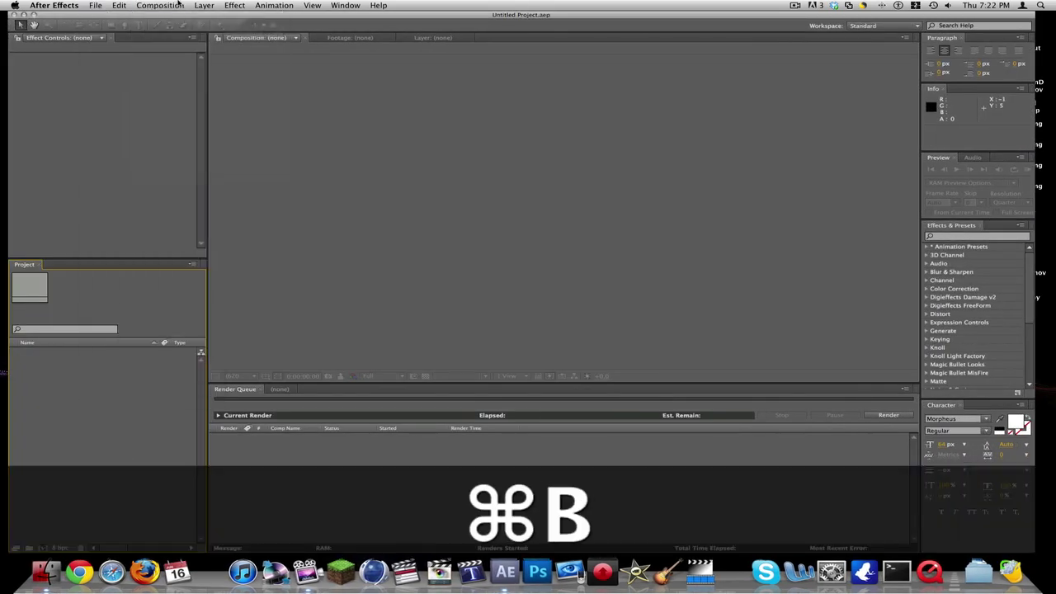
pyautogui.press('super+n')
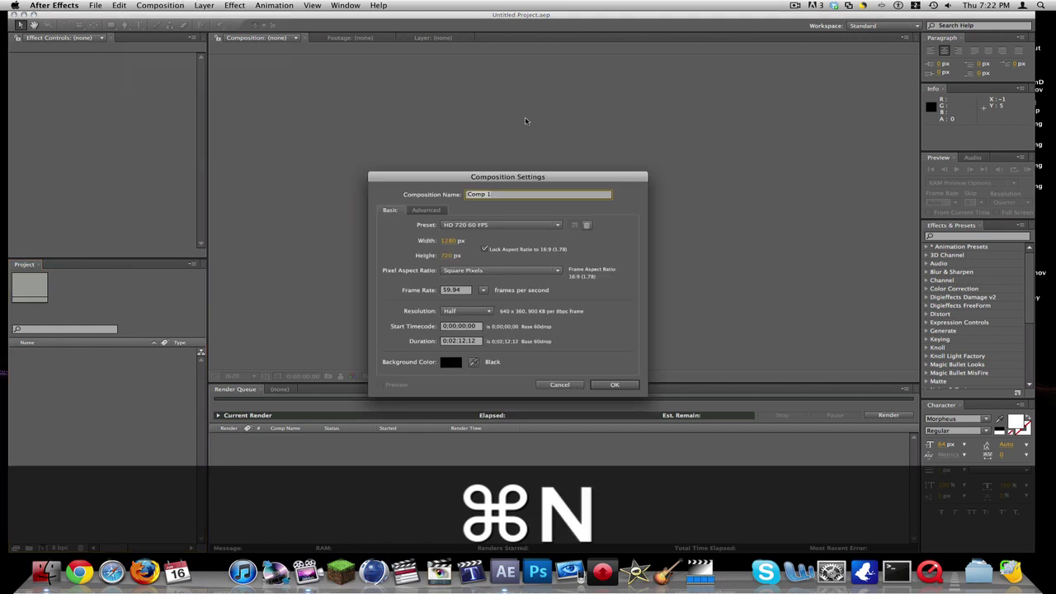
pyautogui.write('Mut')
pyautogui.write('d A')
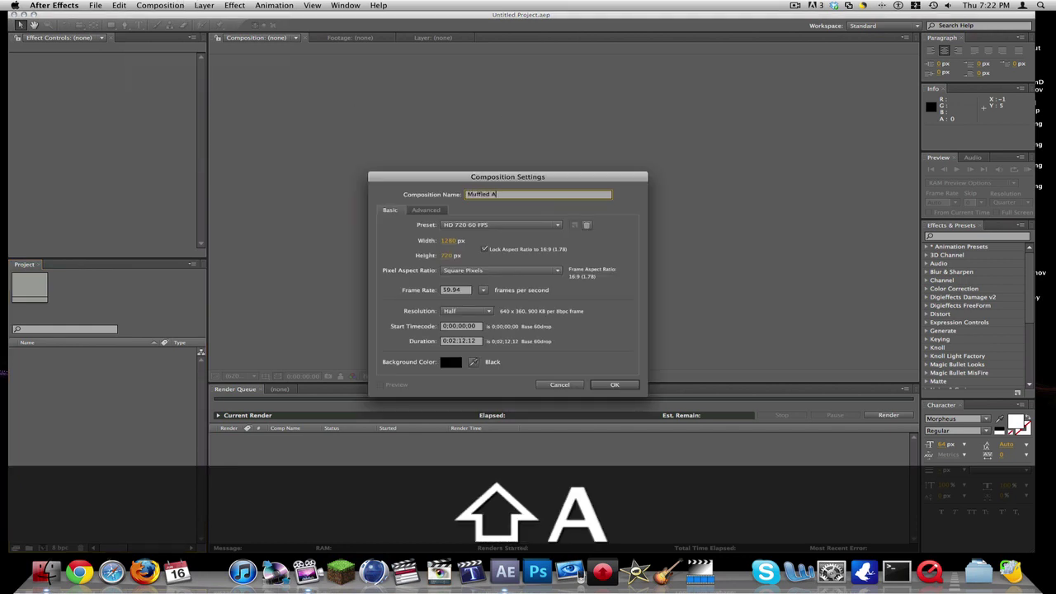
pyautogui.write(' Tut')
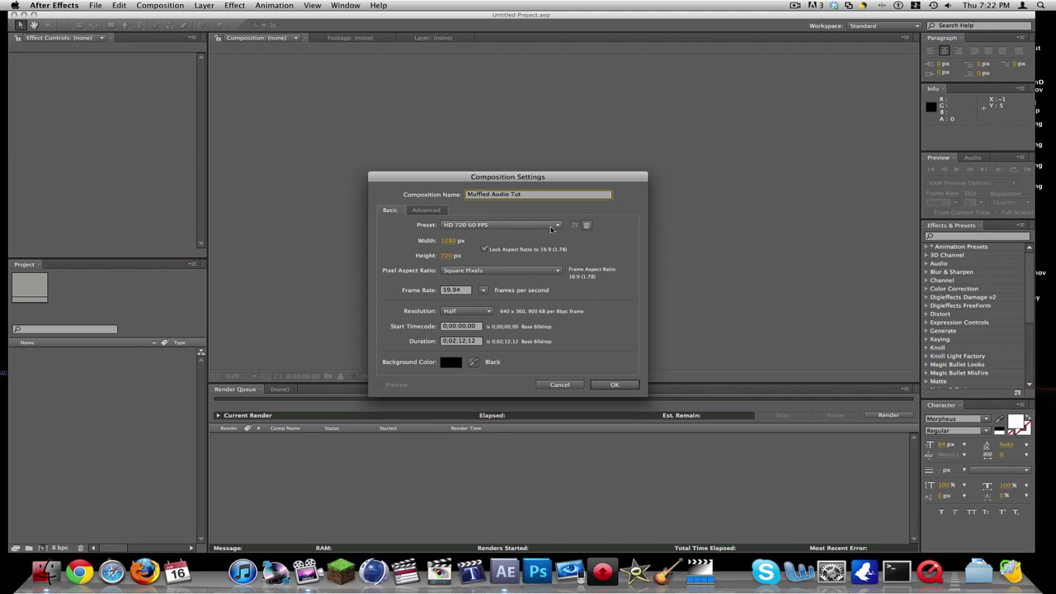
pyautogui.click(551, 228)
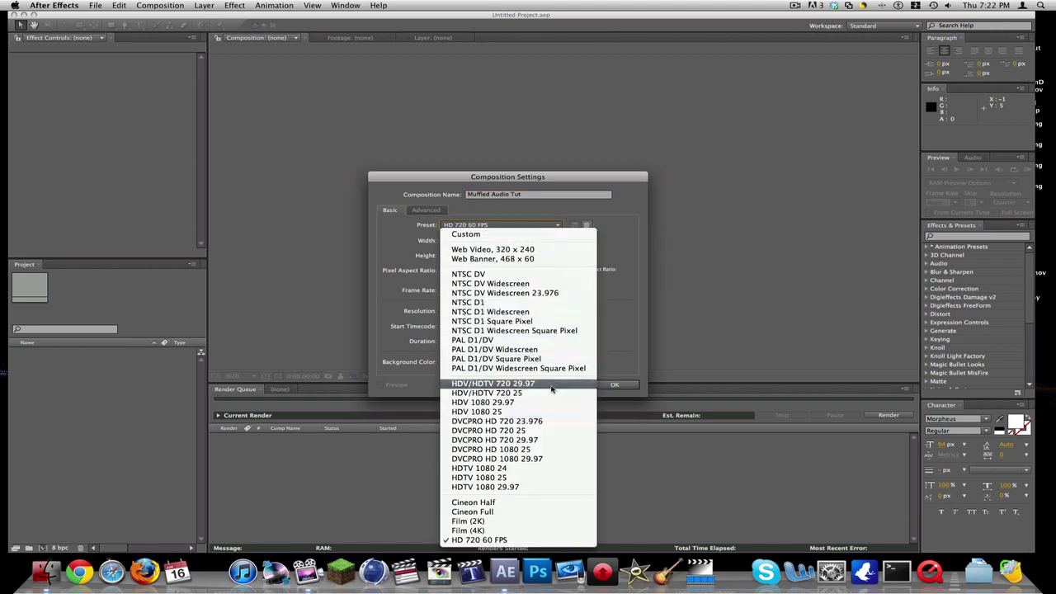
pyautogui.click(551, 383)
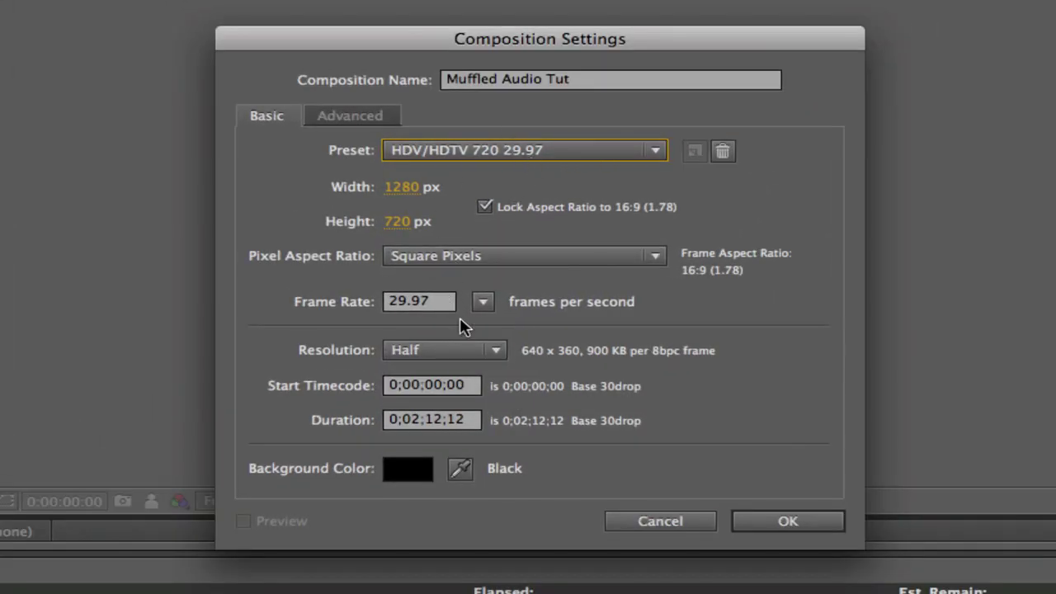
# Switch the composition preset to Custom, then cancel the preset-naming prompt.
pyautogui.click(554, 151)
pyautogui.click(553, 173)
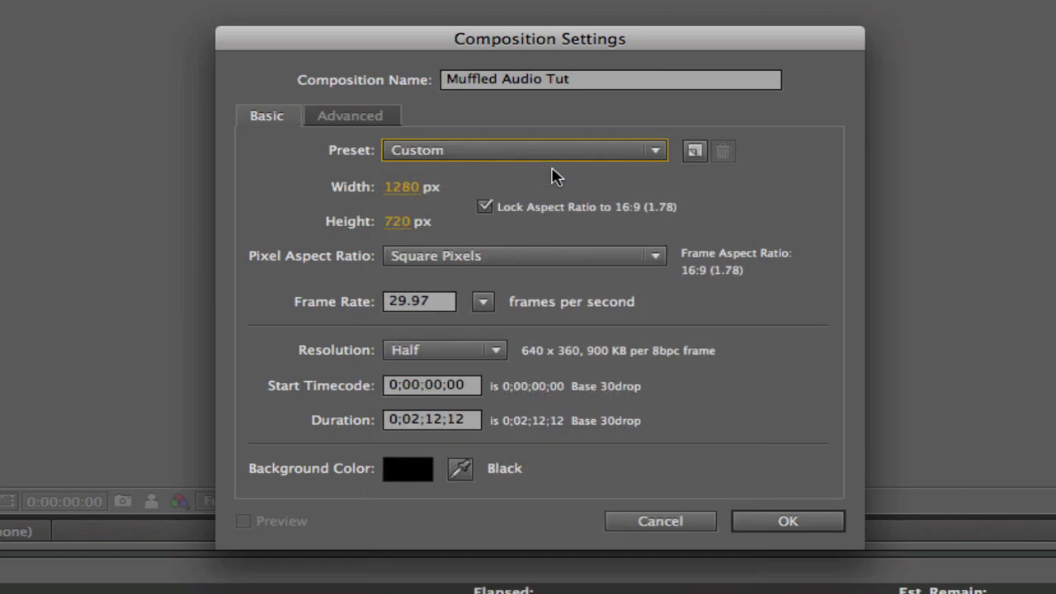
pyautogui.click(693, 151)
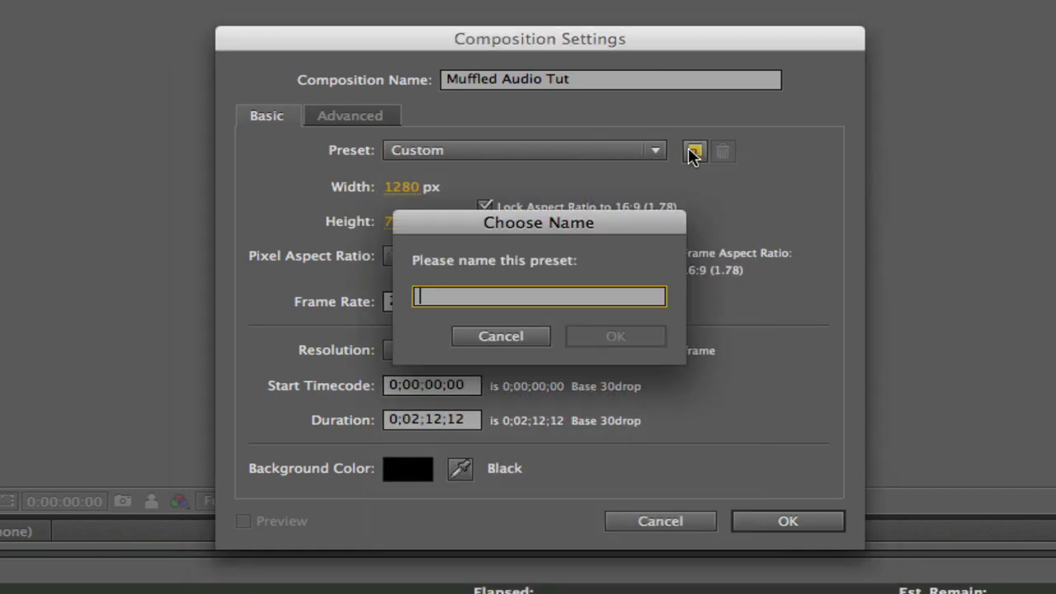
pyautogui.click(487, 340)
# Set frame rate to 59.94 and resolution to Full, keeping square pixels.
pyautogui.click(435, 304)
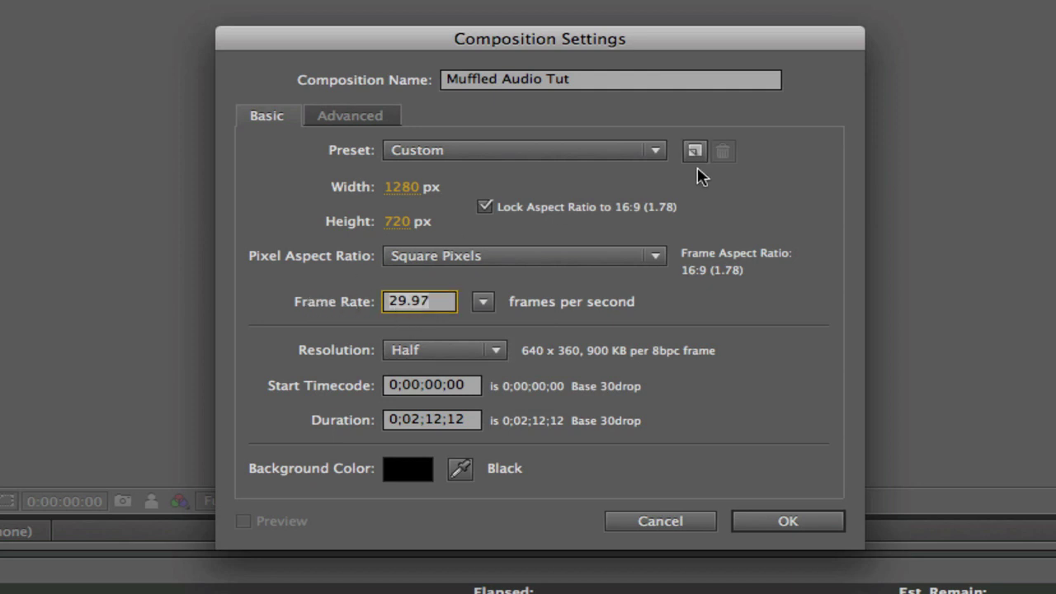
pyautogui.write('59.9')
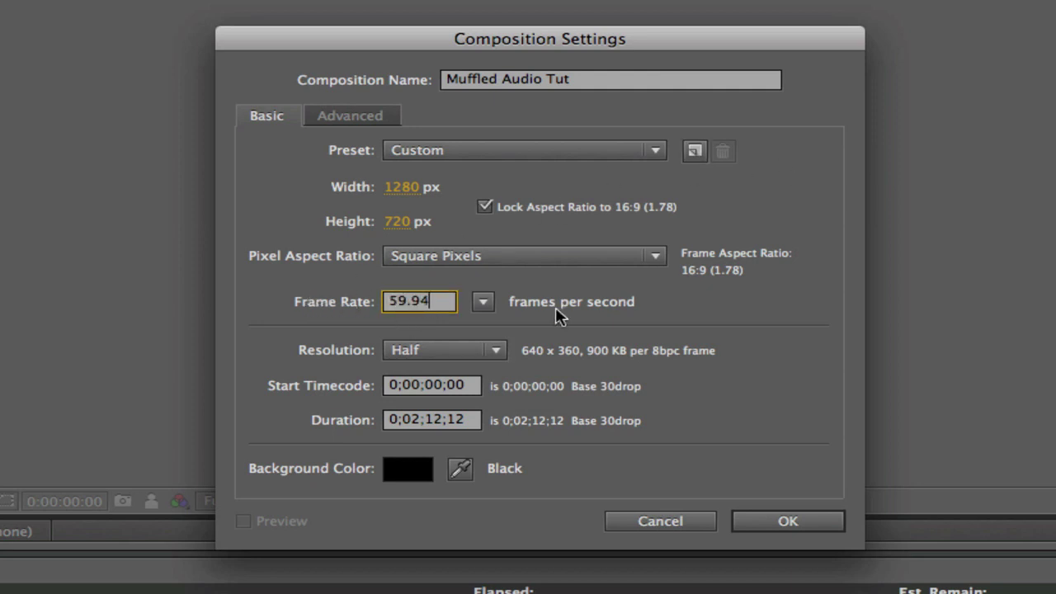
pyautogui.click(460, 346)
pyautogui.click(460, 343)
pyautogui.click(322, 351)
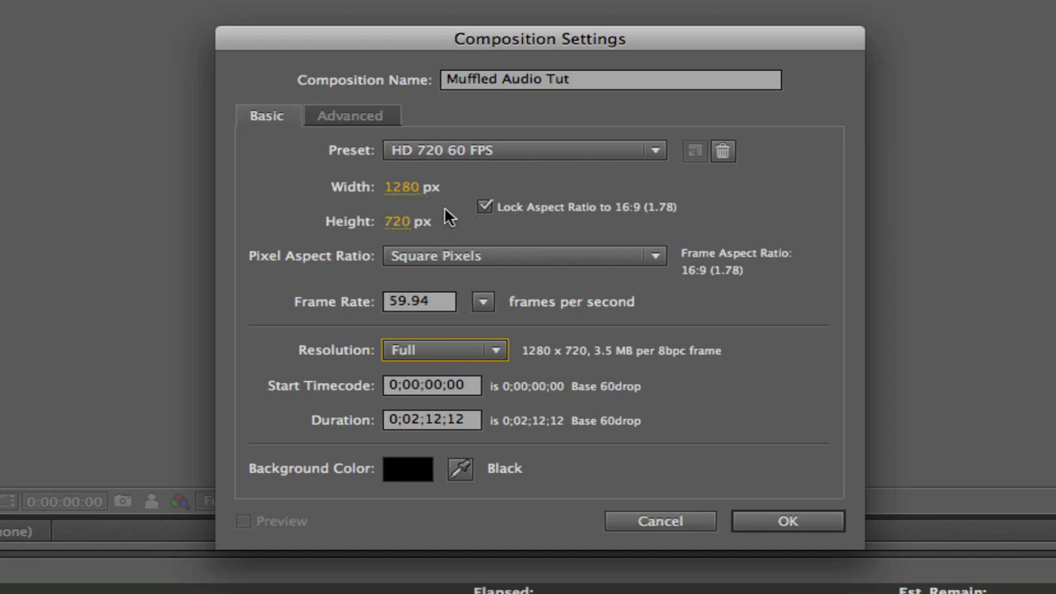
pyautogui.click(476, 257)
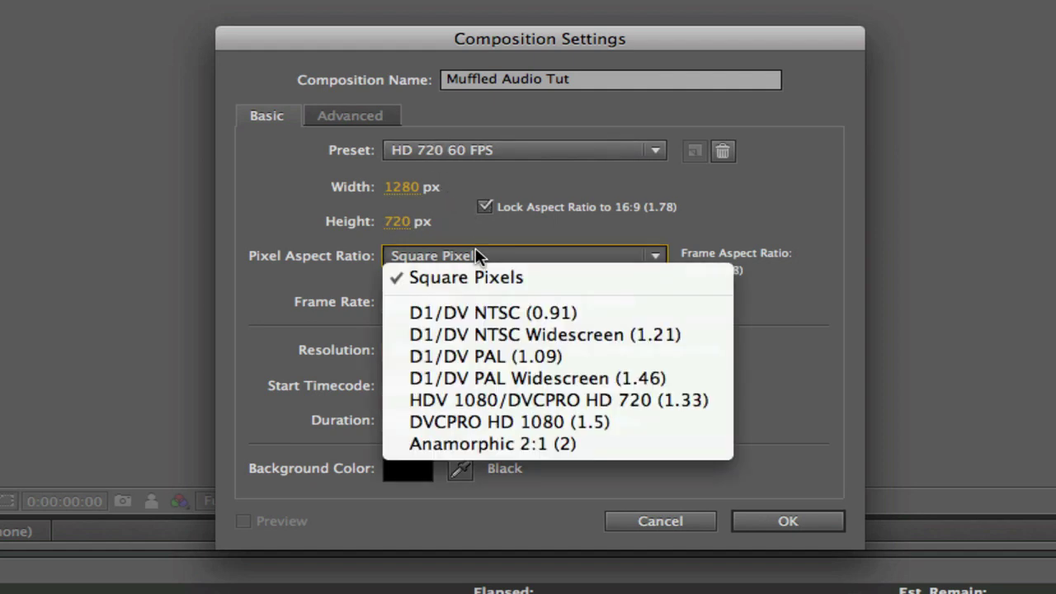
pyautogui.click(477, 257)
pyautogui.click(347, 113)
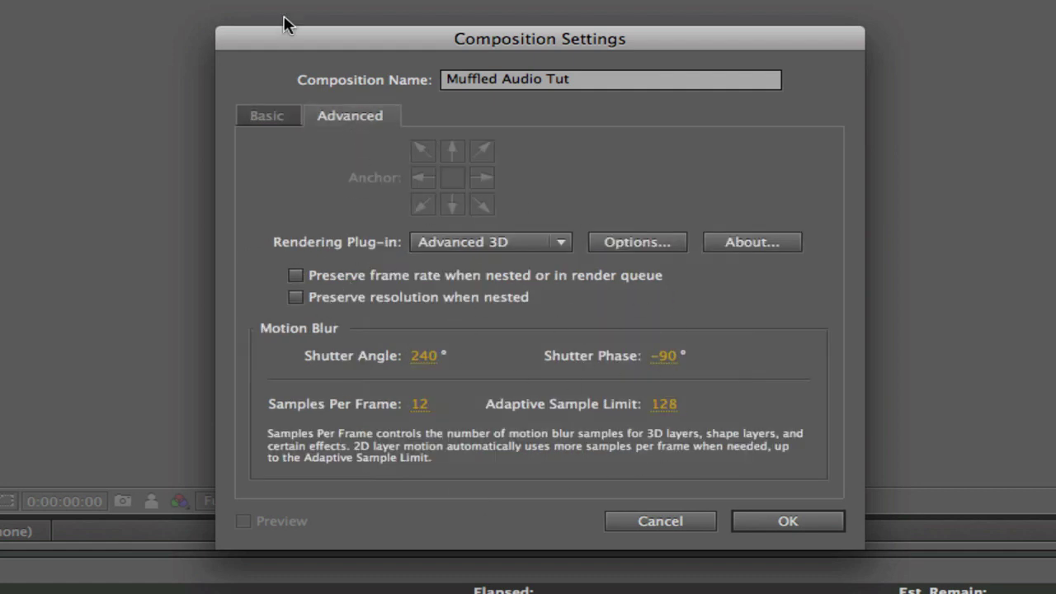
pyautogui.click(247, 113)
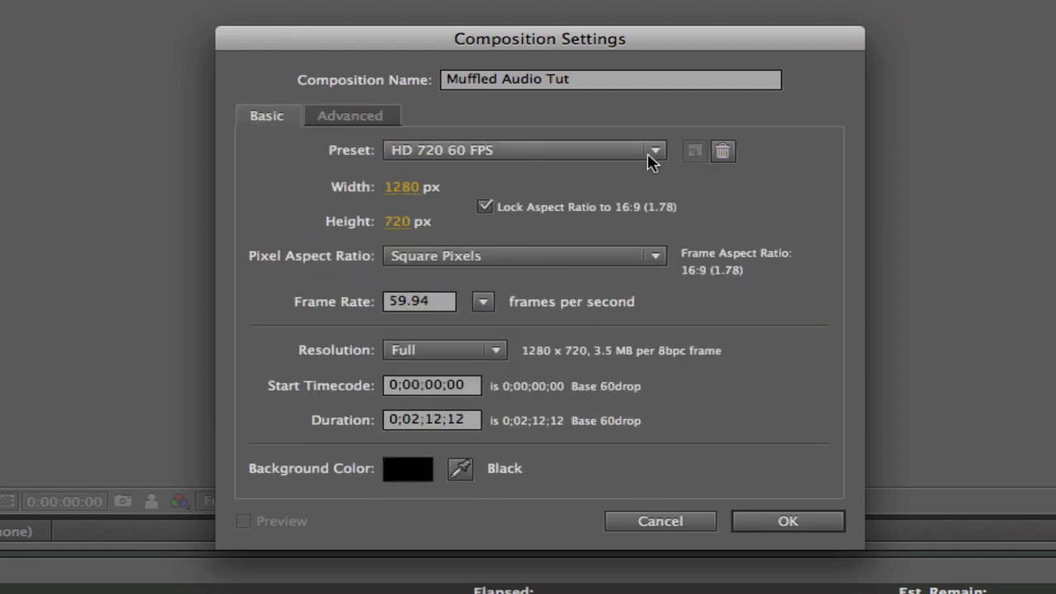
# Save the current composition settings as a preset named 'Tutrial'.
pyautogui.click(640, 156)
pyautogui.click(587, 169)
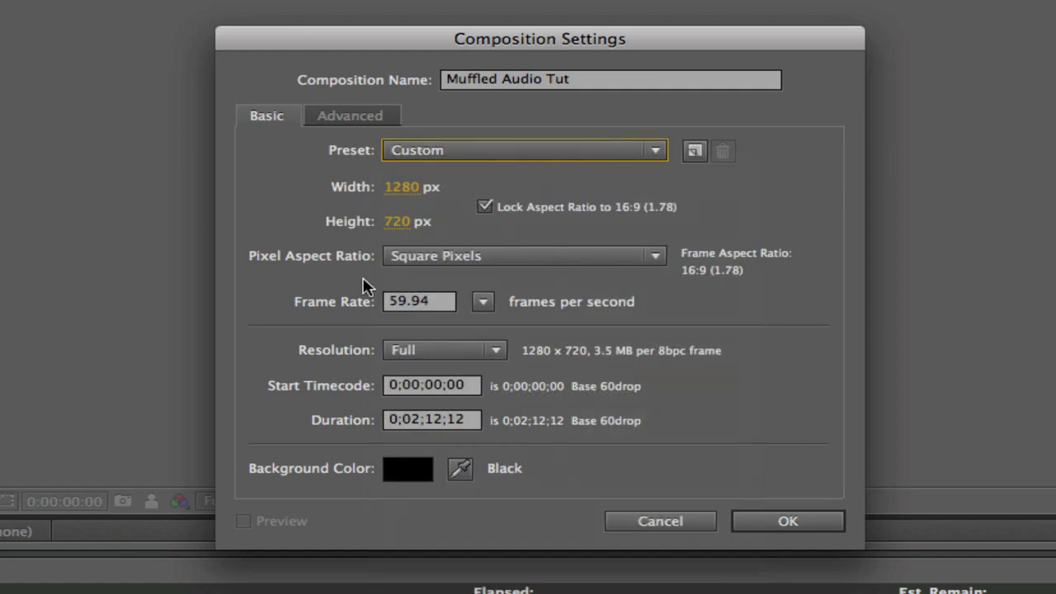
pyautogui.click(694, 151)
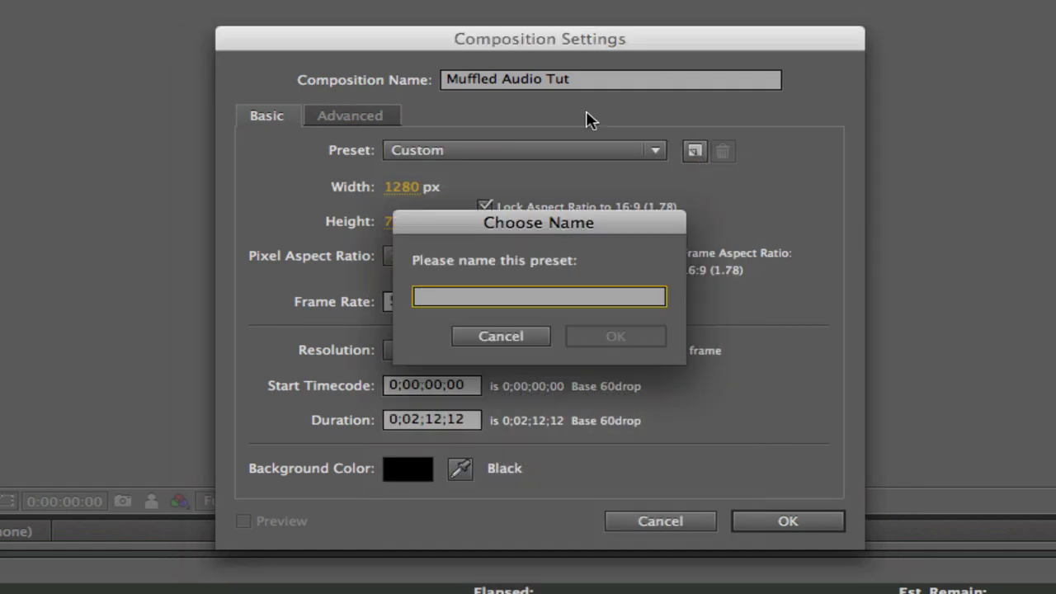
pyautogui.write('Tutrial')
pyautogui.press('Return')
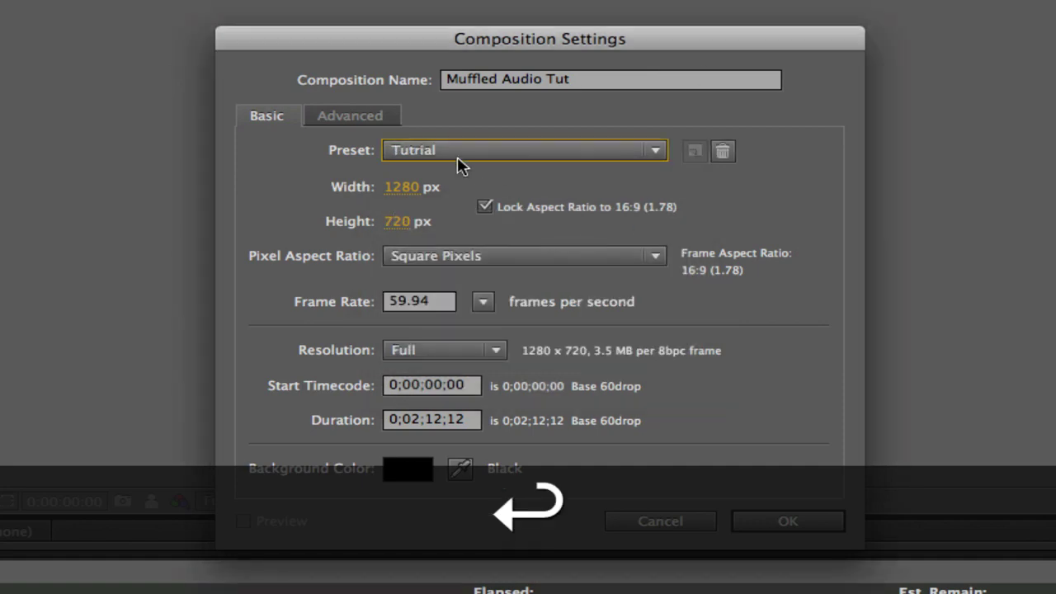
# Delete the Tutrial preset and confirm the warning, leaving HD 720 60 FPS.
pyautogui.click(654, 155)
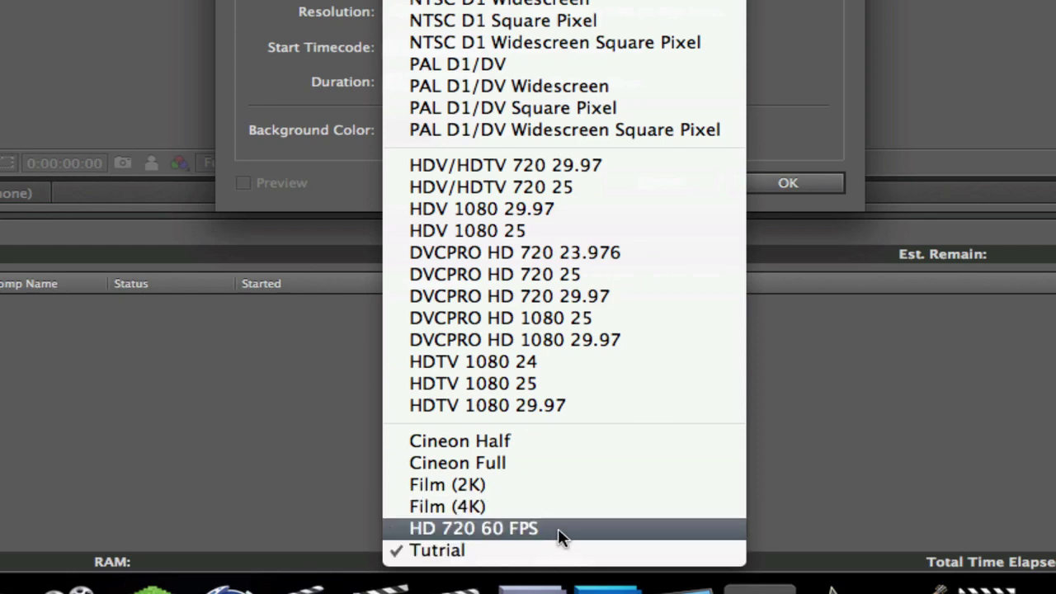
pyautogui.click(558, 528)
pyautogui.click(602, 160)
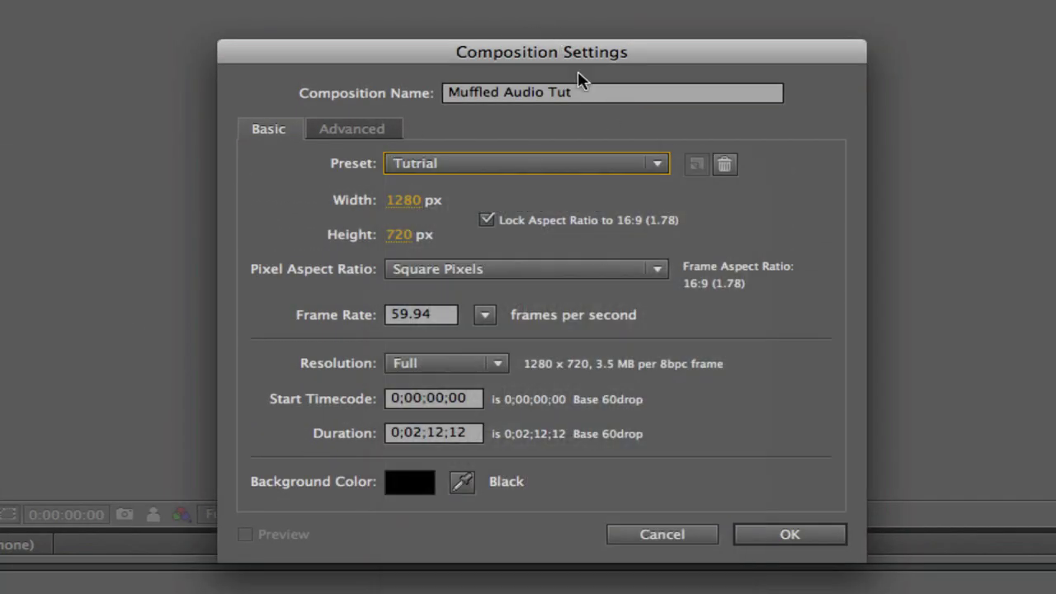
pyautogui.click(725, 163)
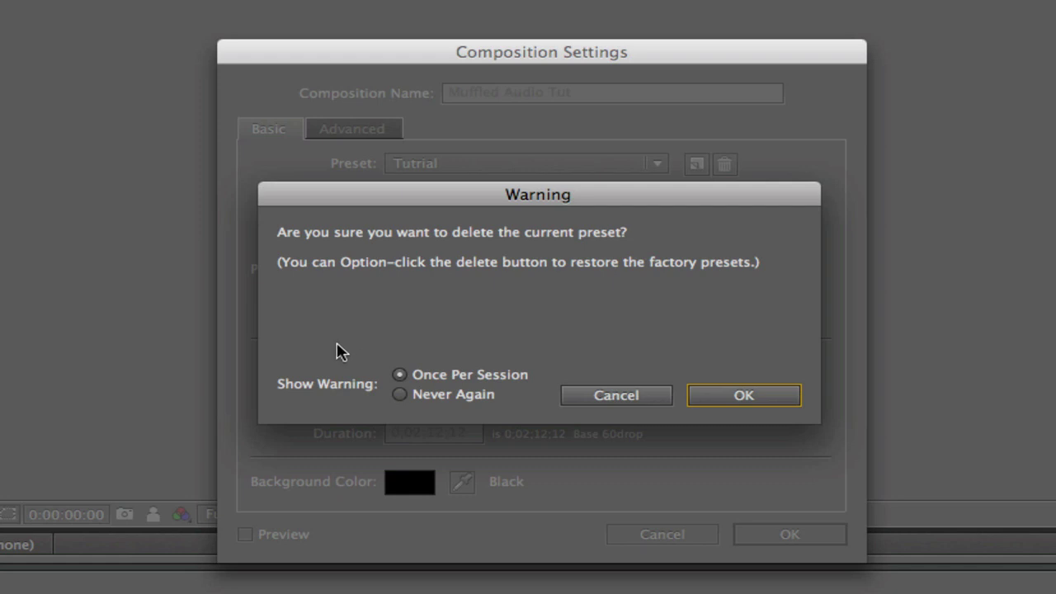
pyautogui.click(761, 396)
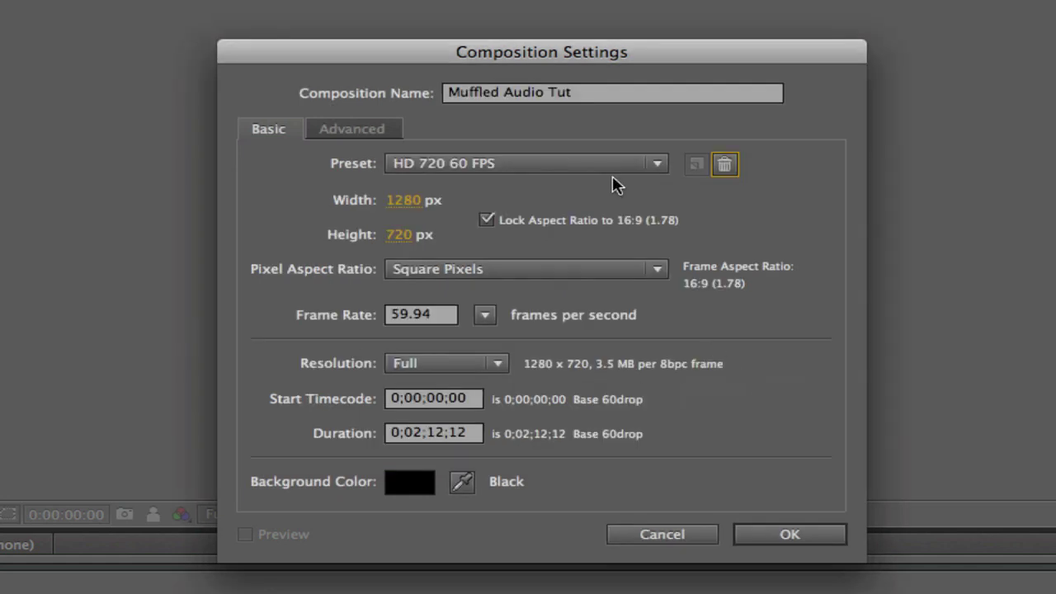
pyautogui.click(575, 161)
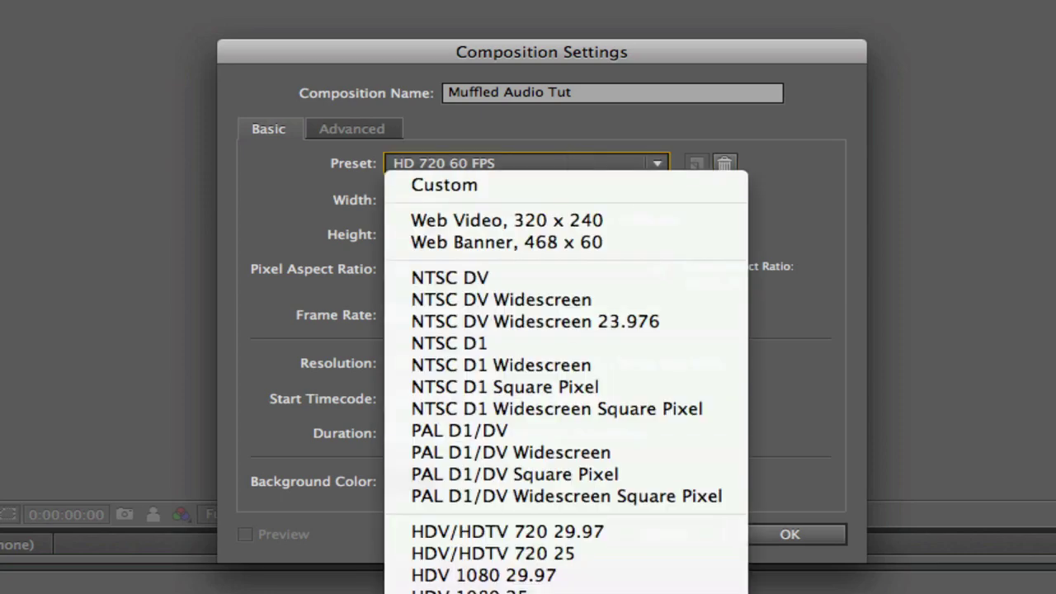
pyautogui.press('Escape')
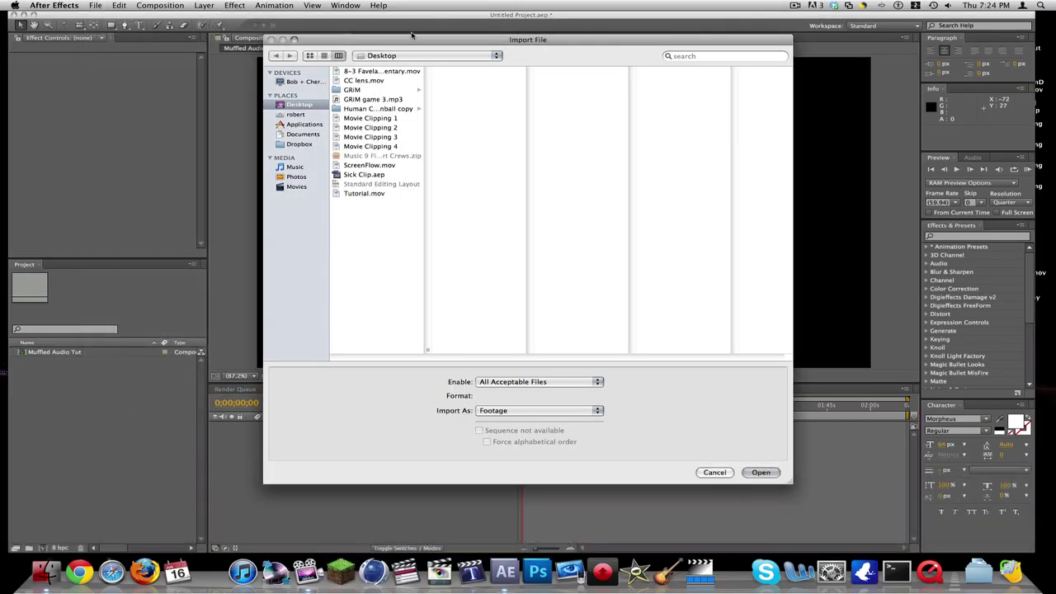
# Search the iTunes Music library and import 'Lemaitre - Blue Shift' MP3.
pyautogui.click(291, 168)
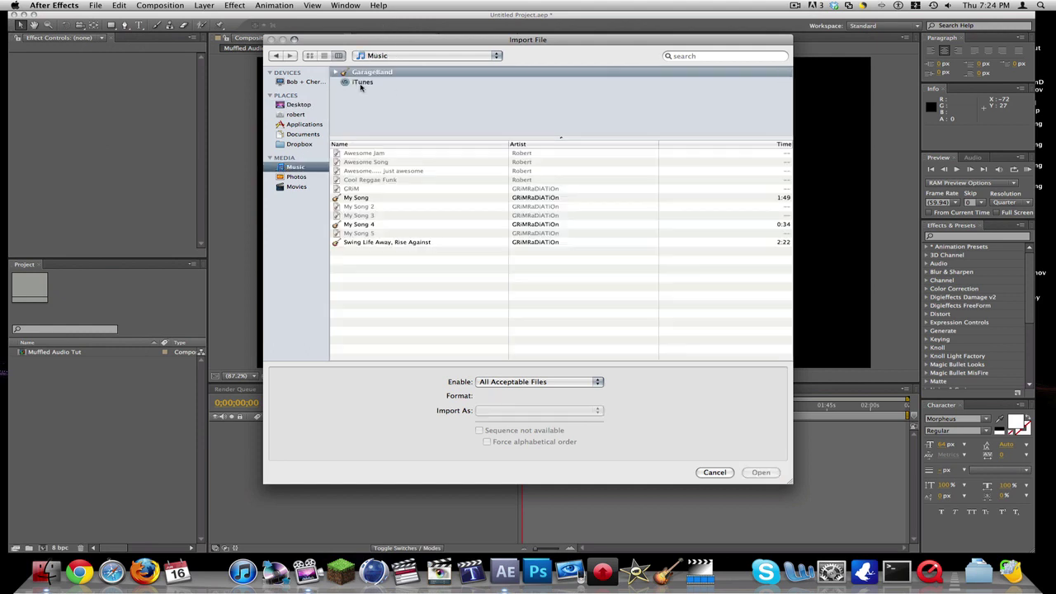
pyautogui.click(361, 84)
pyautogui.scroll(3, 375, 87)
pyautogui.click(375, 83)
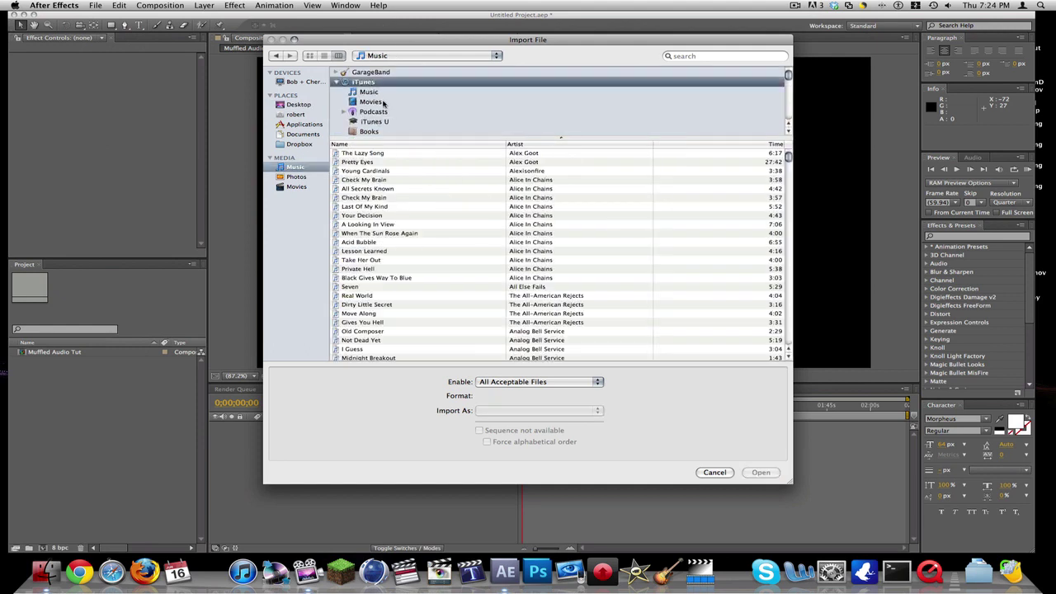
pyautogui.click(700, 55)
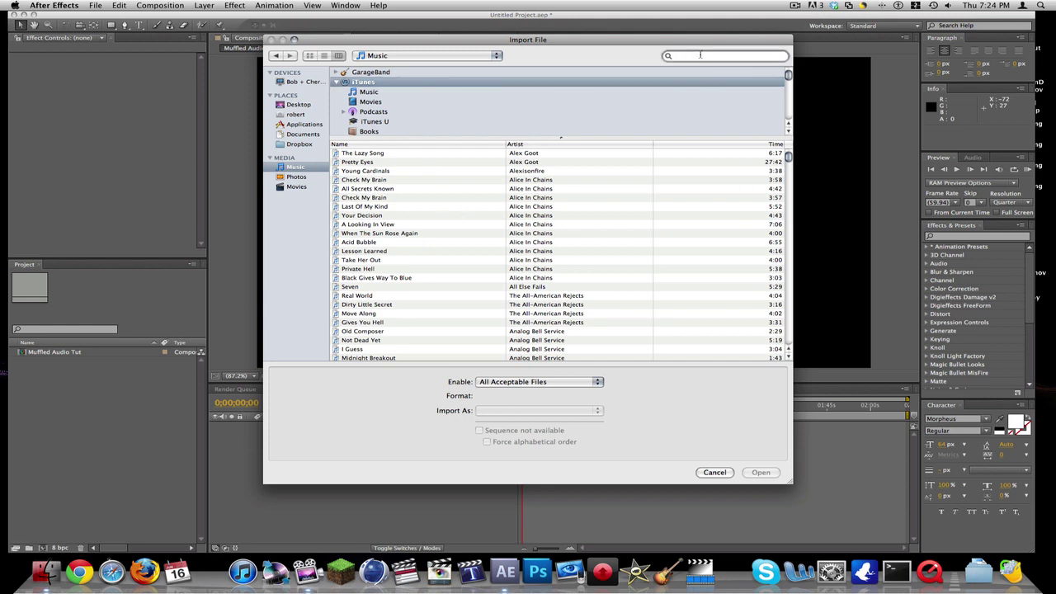
pyautogui.press('shift')
pyautogui.write('Lemaitre')
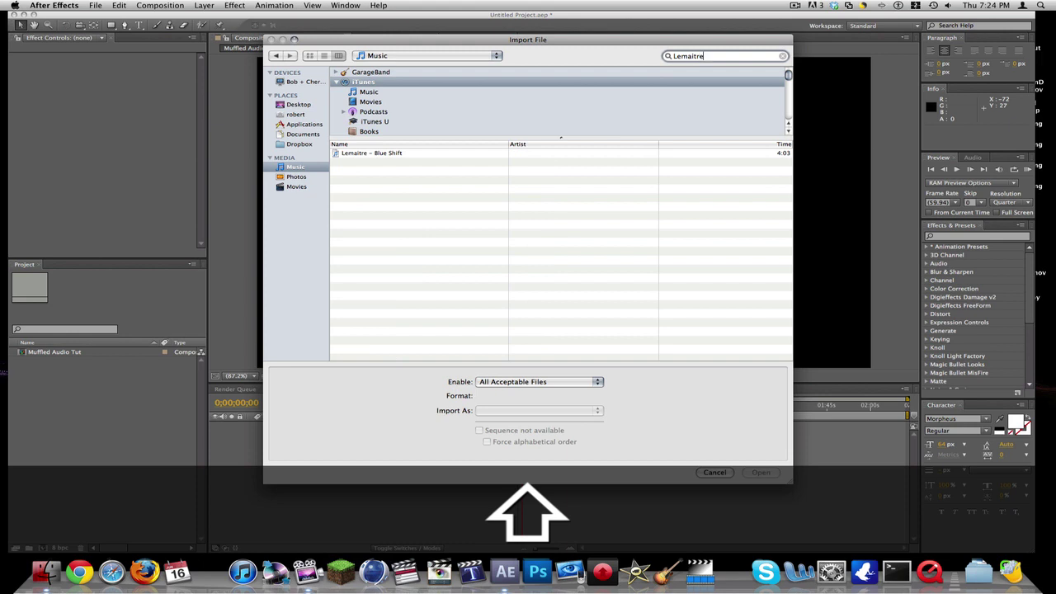
pyautogui.click(371, 153)
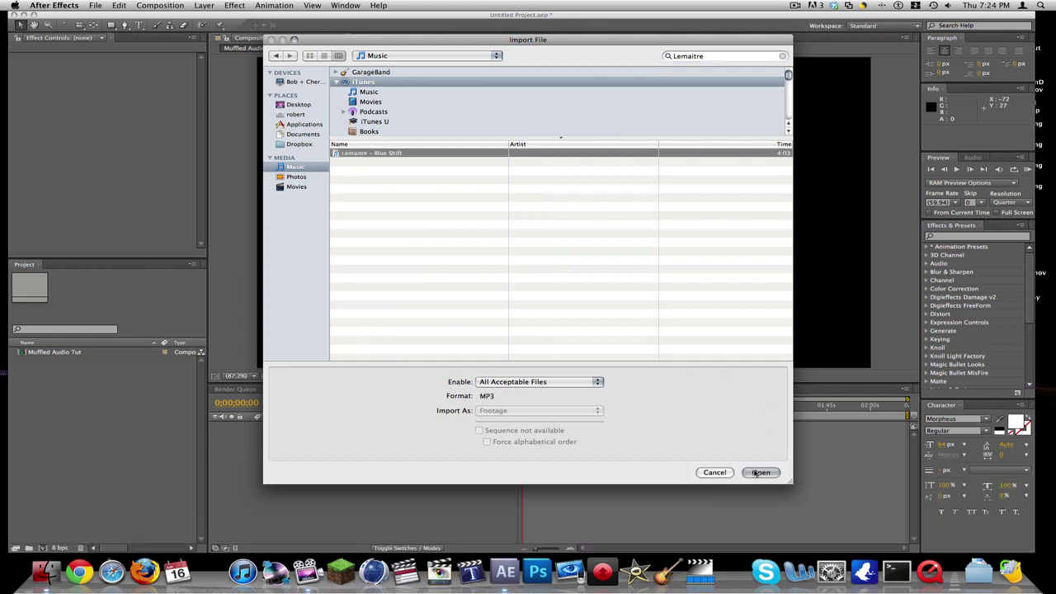
pyautogui.click(760, 472)
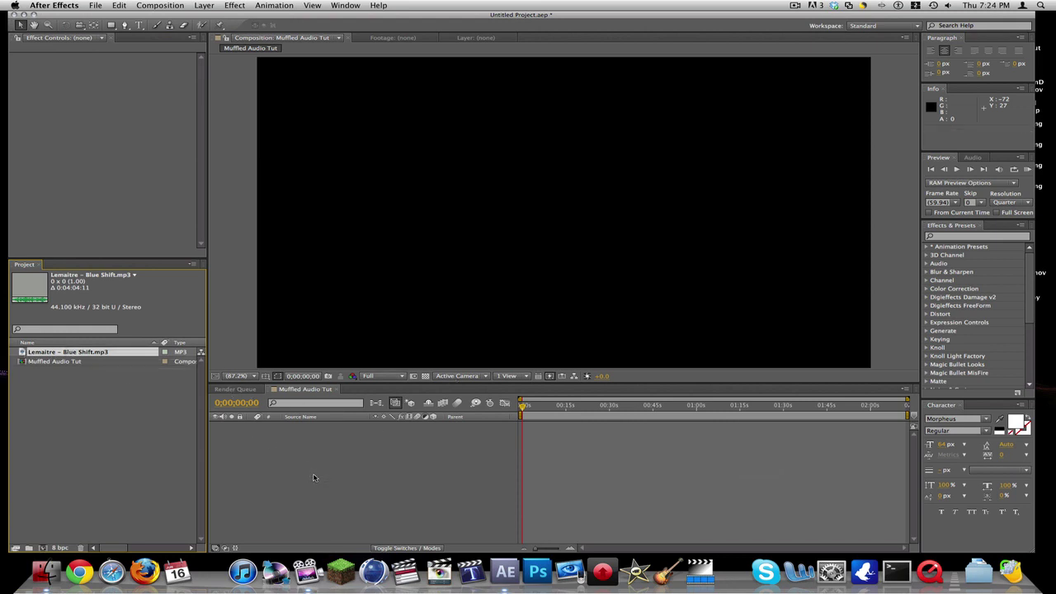
# Drag the Blue Shift MP3 into the timeline and preview its audio.
pyautogui.moveTo(24, 353); pyautogui.dragTo(310, 477)
pyautogui.press('KP_0')
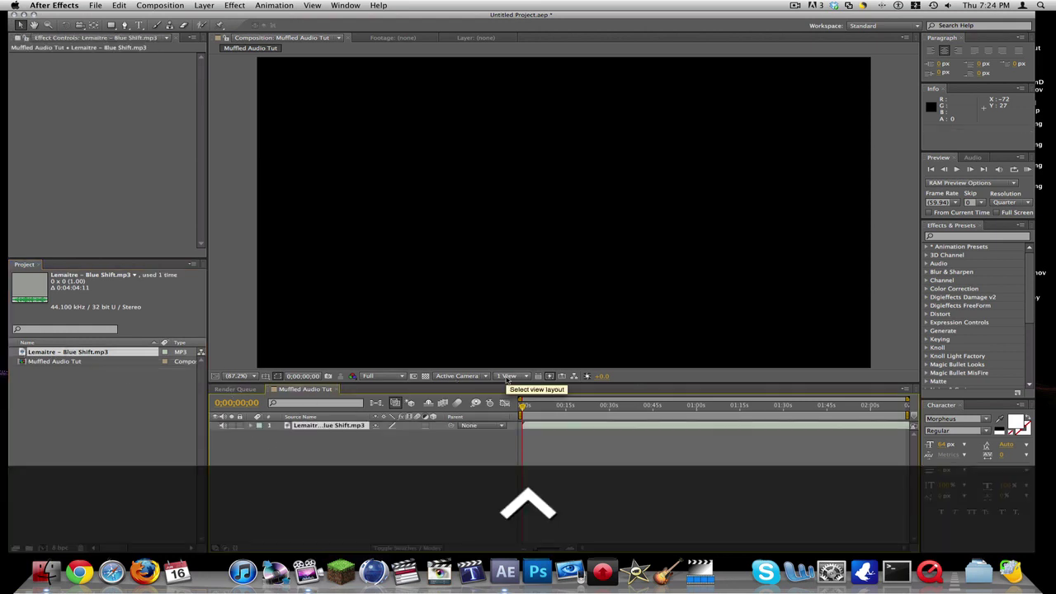
pyautogui.press('XF86AudioLowerVolume')
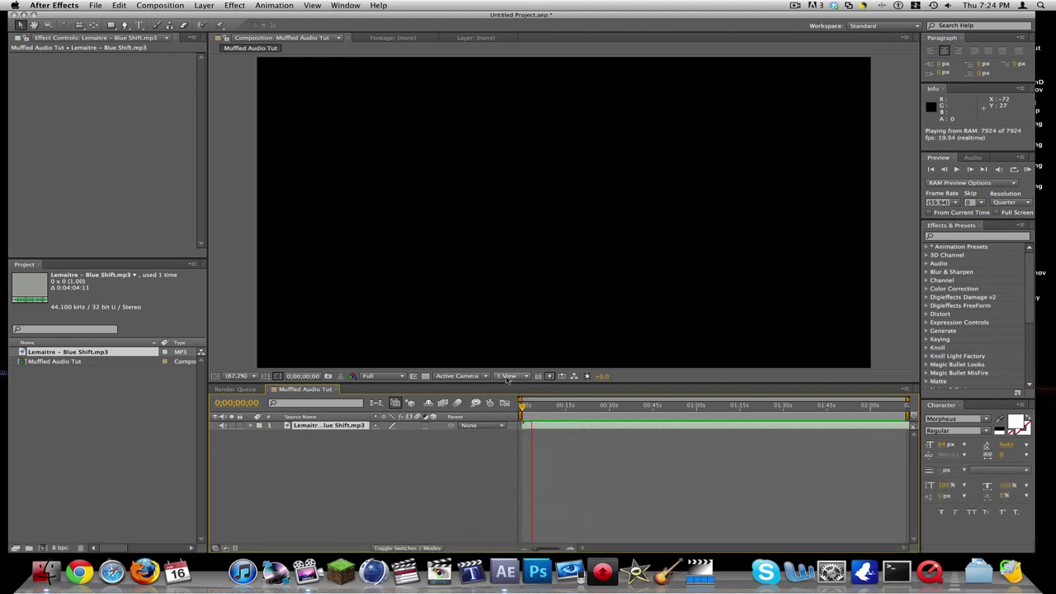
pyautogui.press('XF86AudioLowerVolume')
pyautogui.press('space')
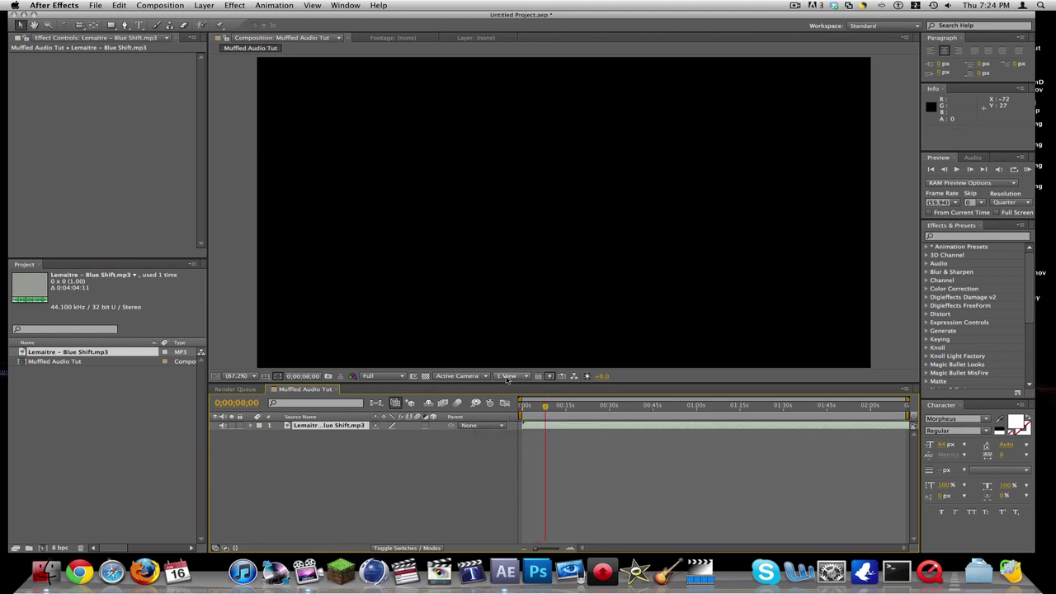
# Preview the audio again, stopping around 21 seconds.
pyautogui.press('super+shift+p')
pyautogui.hotkey('alt', '0')
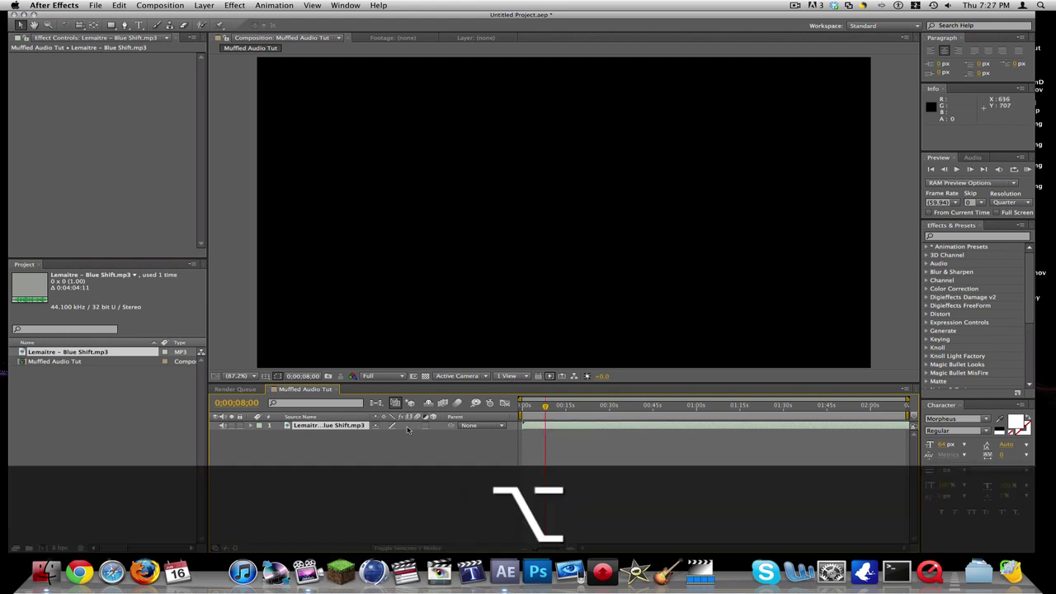
pyautogui.hotkey('ctrl', '0')
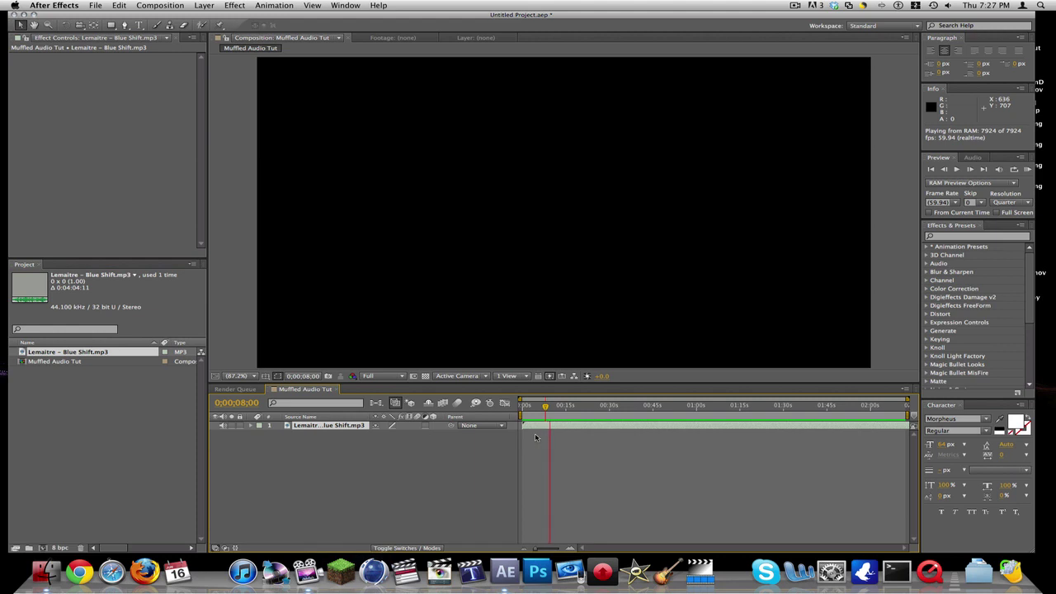
pyautogui.press('XF86AudioLowerVolume')
pyautogui.press('space')
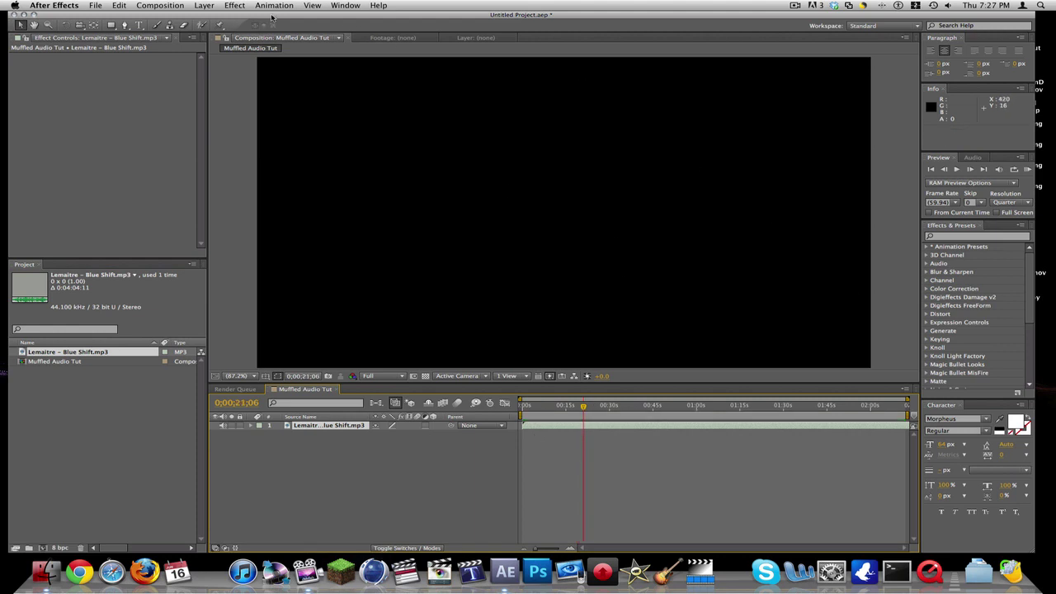
# Apply Bass & Treble to the MP3 with Bass 100 and Treble -100.
pyautogui.click(234, 4)
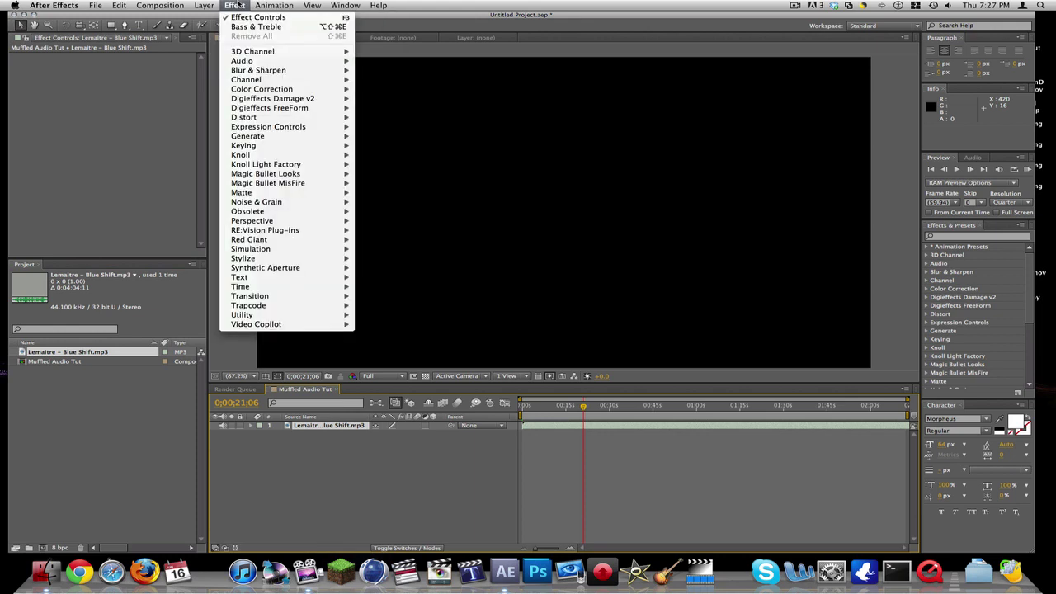
pyautogui.moveTo(242, 60)
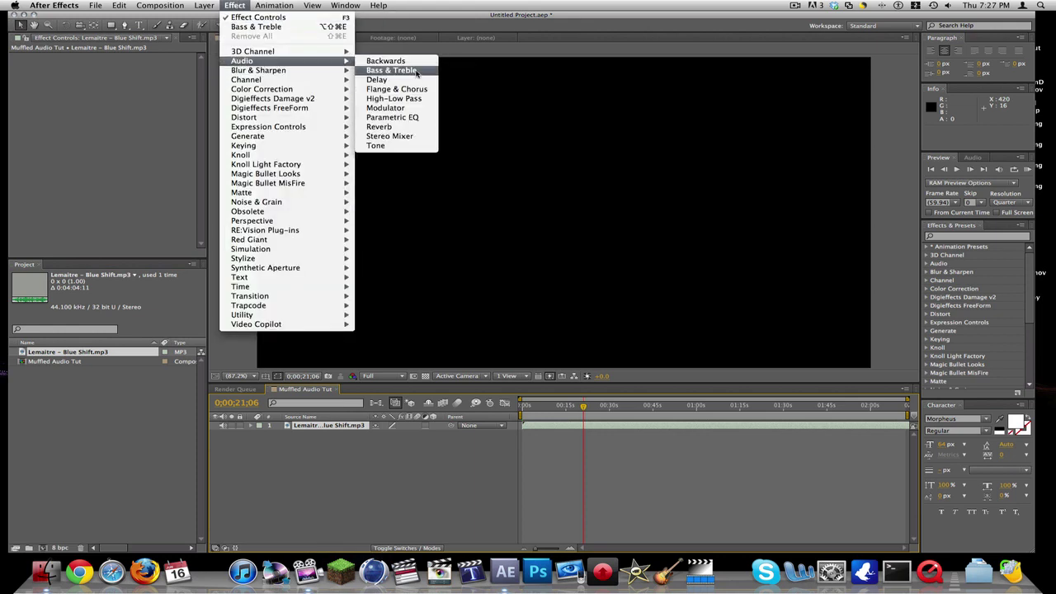
pyautogui.click(416, 74)
pyautogui.click(120, 64)
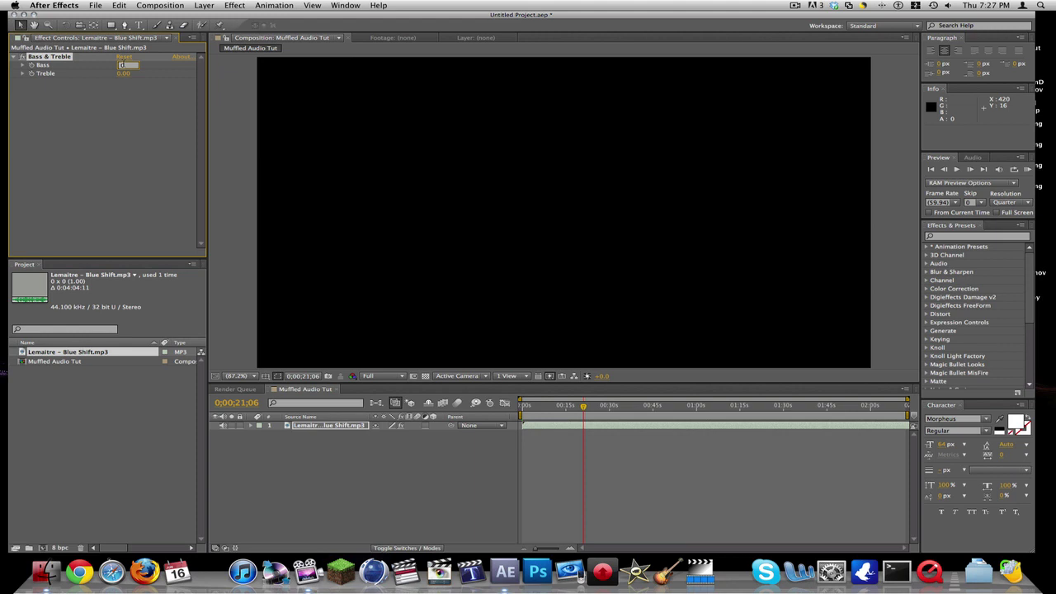
pyautogui.write('100')
pyautogui.press('Return')
pyautogui.click(124, 73)
pyautogui.write('-100')
pyautogui.press('Return')
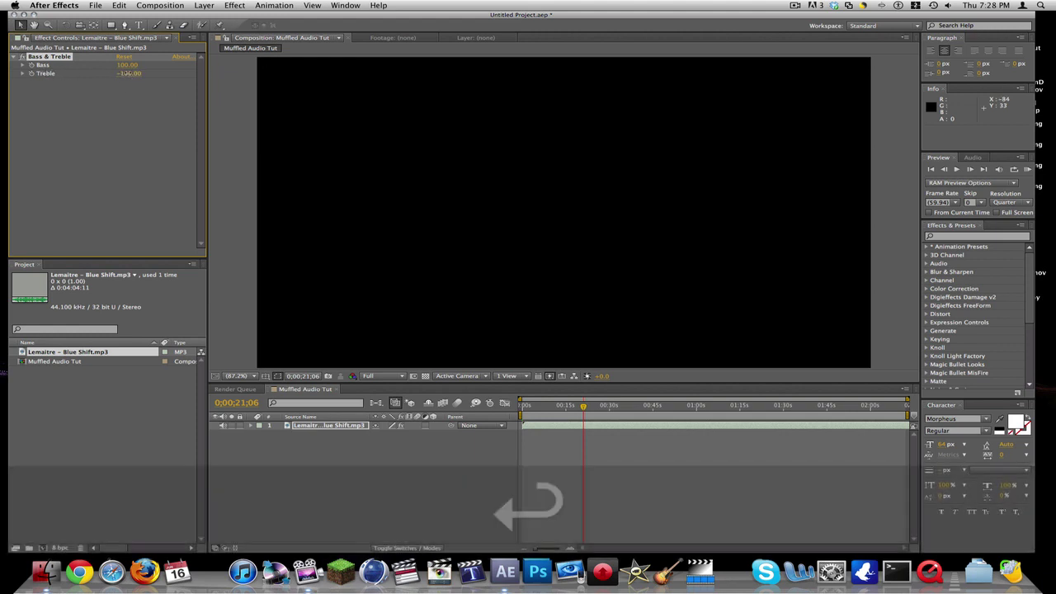
# Undo the values back to 0, then re-enter Bass as 100.
pyautogui.click(127, 73)
pyautogui.press('super+z')
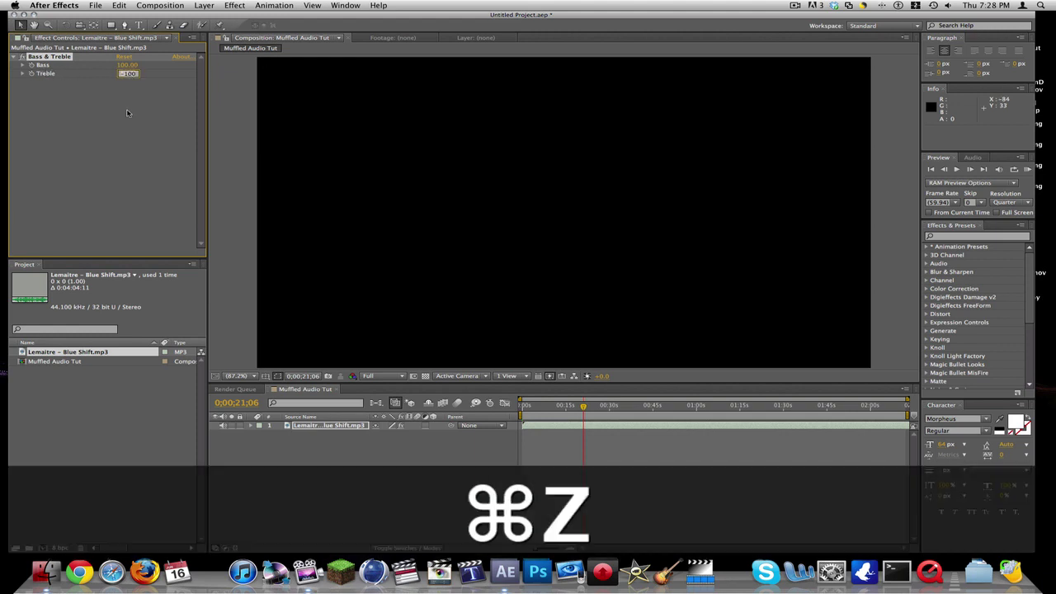
pyautogui.press('super+z')
pyautogui.press('super+z')
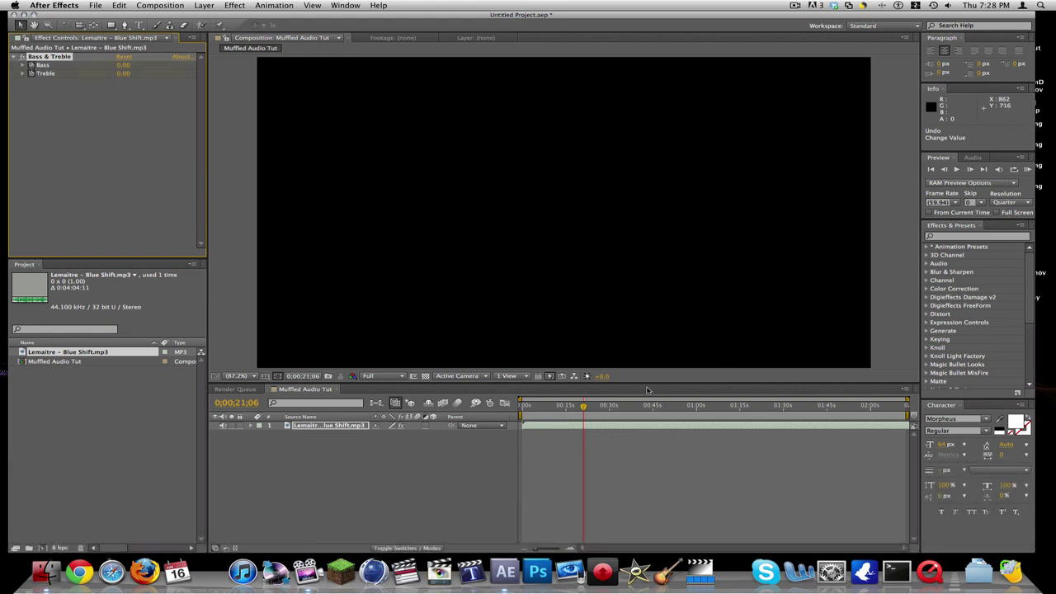
pyautogui.click(970, 169)
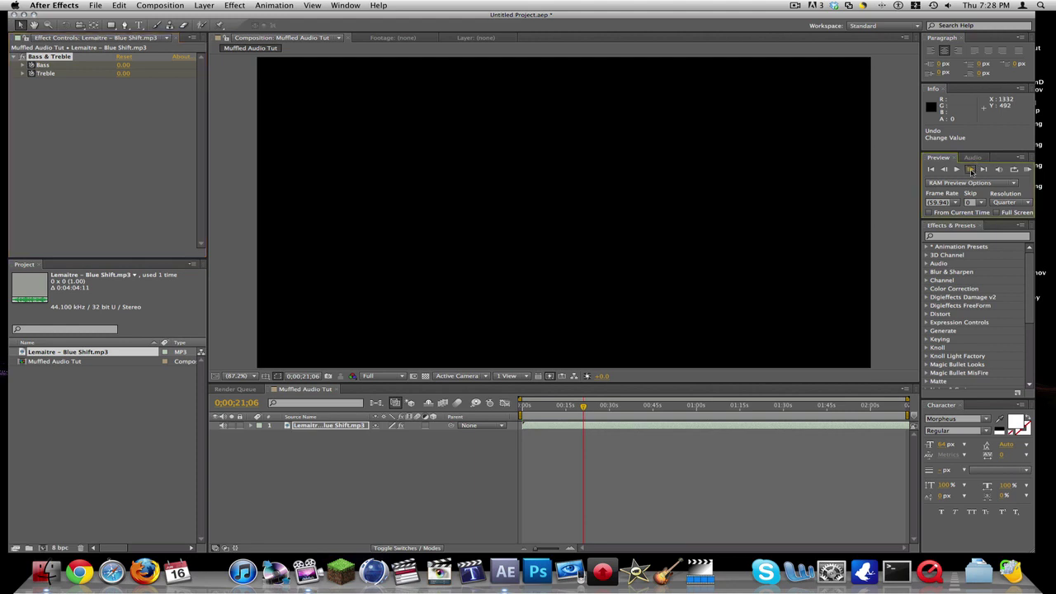
pyautogui.click(124, 65)
pyautogui.write('100')
pyautogui.press('Return')
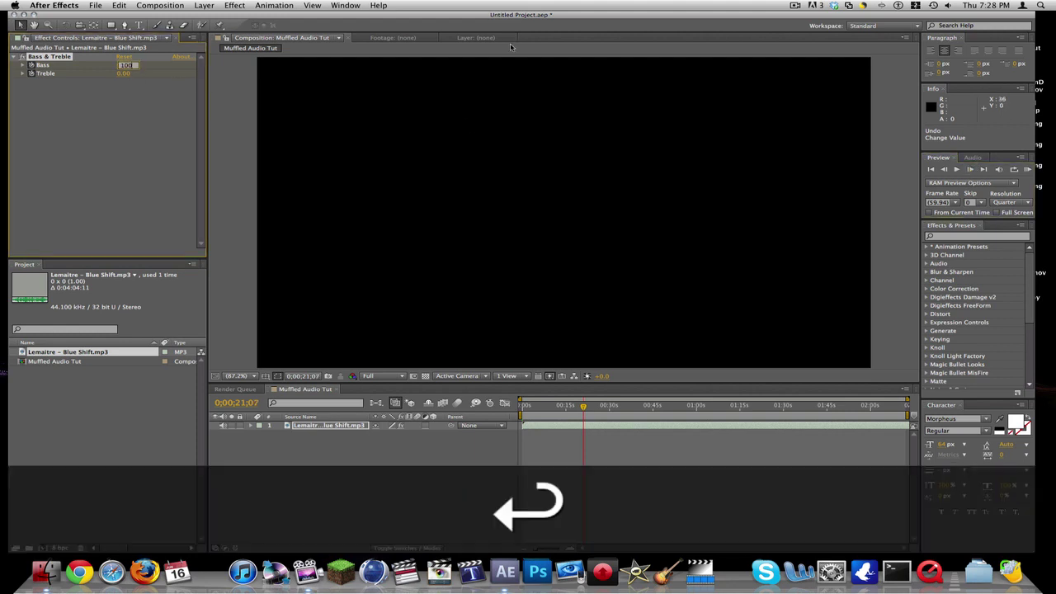
pyautogui.press('Tab')
pyautogui.write('-100')
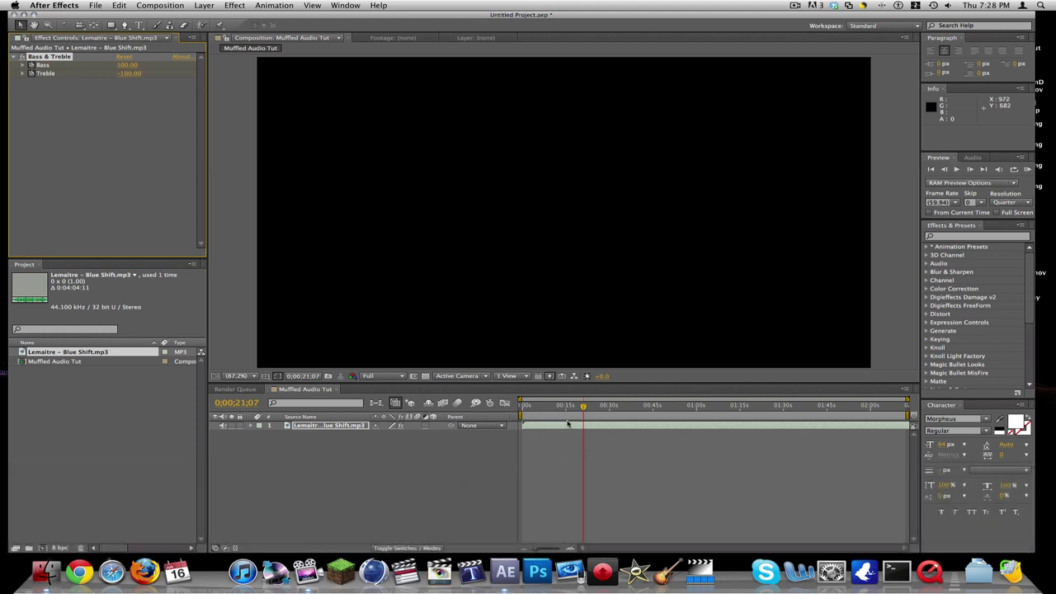
# At about 33 seconds, add Bass and Treble keyframes on the audio layer.
pyautogui.moveTo(584, 407); pyautogui.dragTo(619, 407)
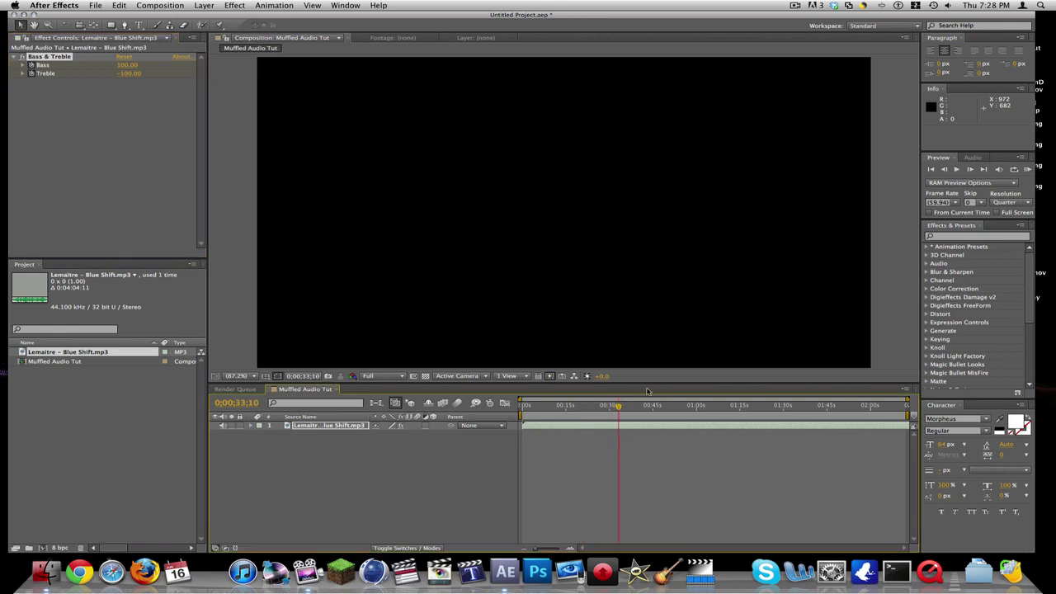
pyautogui.click(251, 425)
pyautogui.click(261, 434)
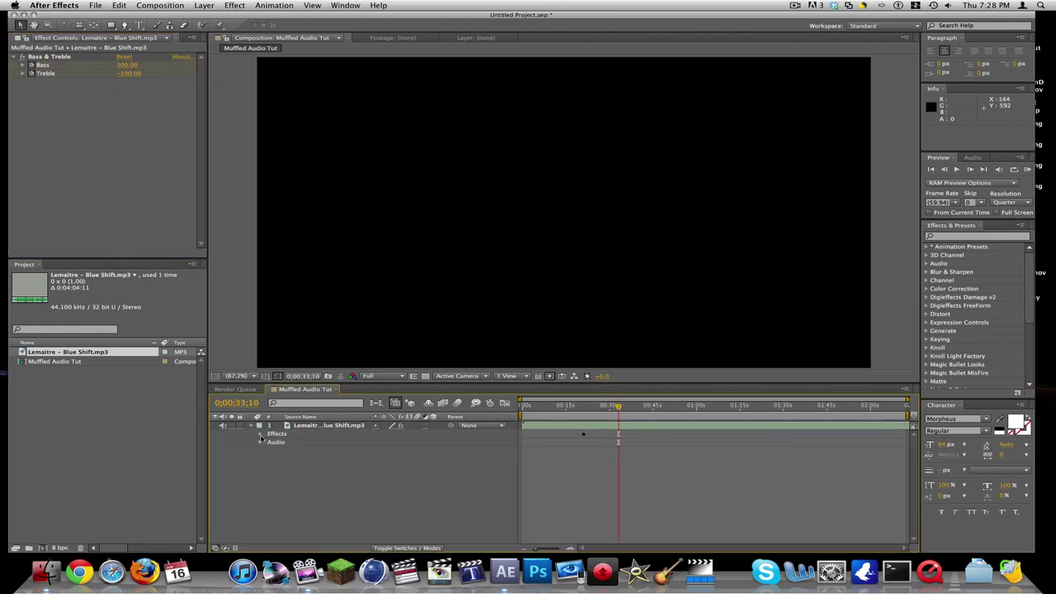
pyautogui.click(267, 443)
pyautogui.click(222, 450)
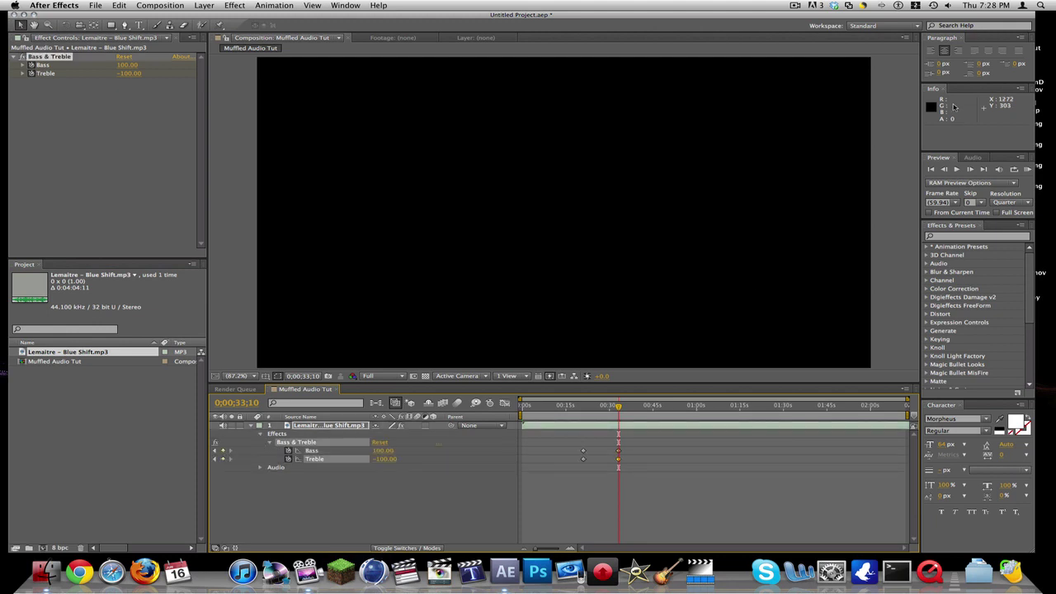
# A few frames later, set Treble and Bass to 0 and preview the transition.
pyautogui.click(969, 170)
pyautogui.click(970, 169)
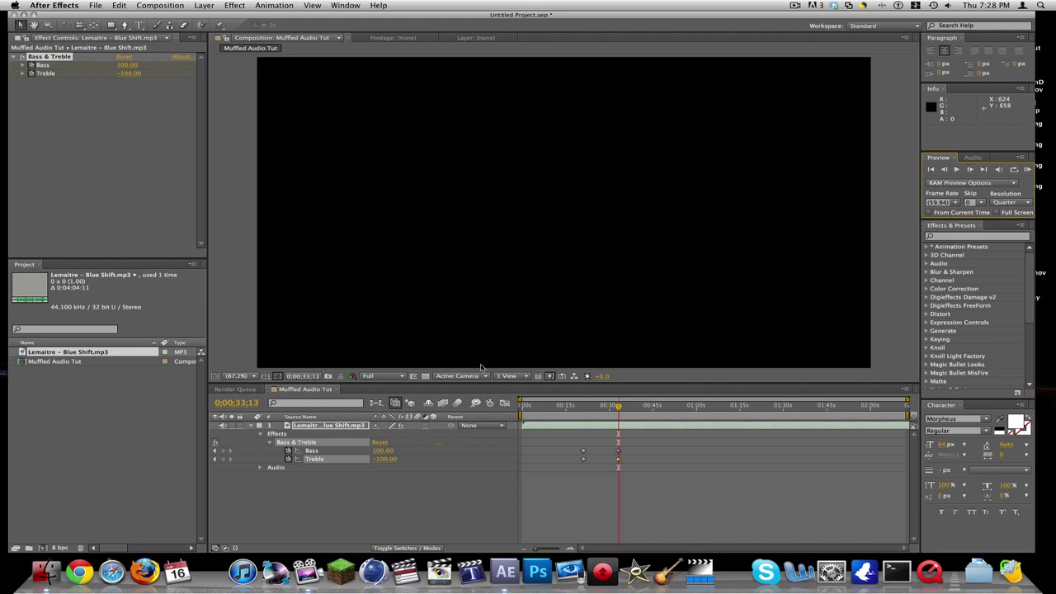
pyautogui.click(382, 458)
pyautogui.write('0')
pyautogui.press('Return')
pyautogui.click(382, 451)
pyautogui.write('0')
pyautogui.press('Return')
pyautogui.press('KP_0')
pyautogui.press('XF86AudioRaiseVolume')
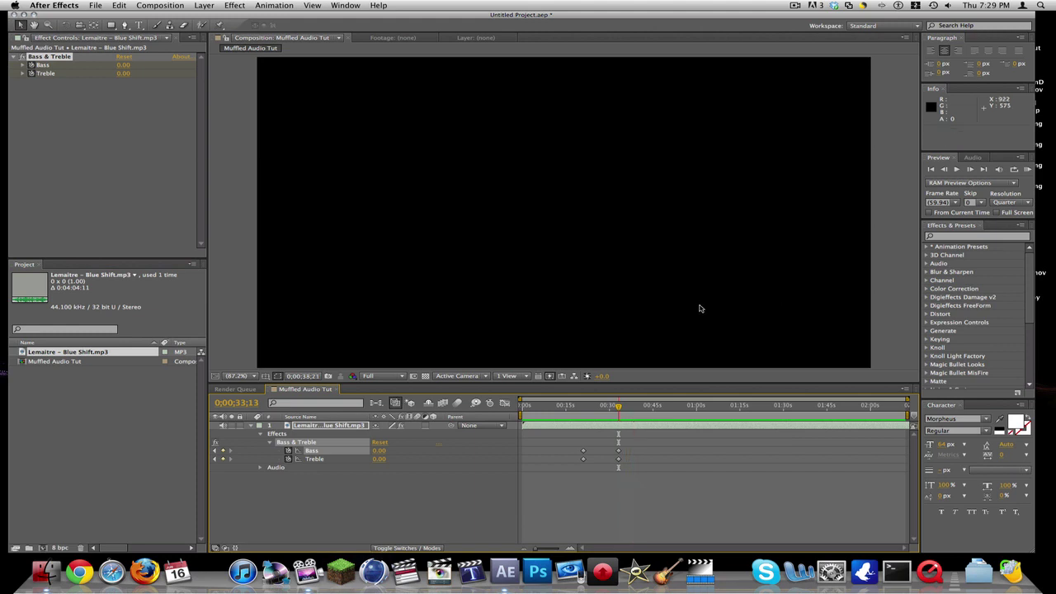
# Stop the preview and delete the muffled Blue Shift layer.
pyautogui.press('space')
pyautogui.click(302, 428)
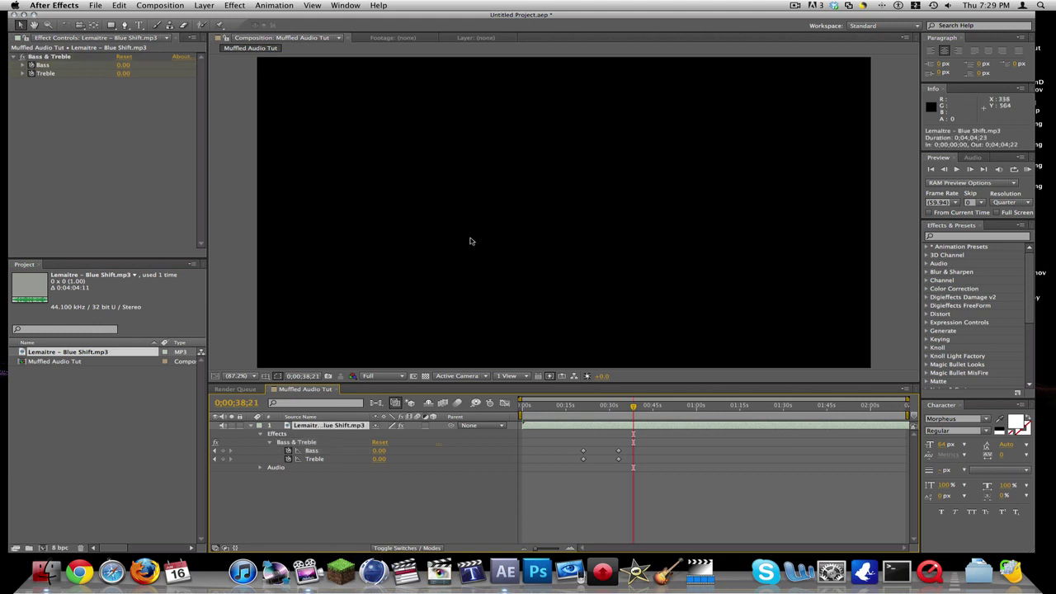
pyautogui.press('Delete')
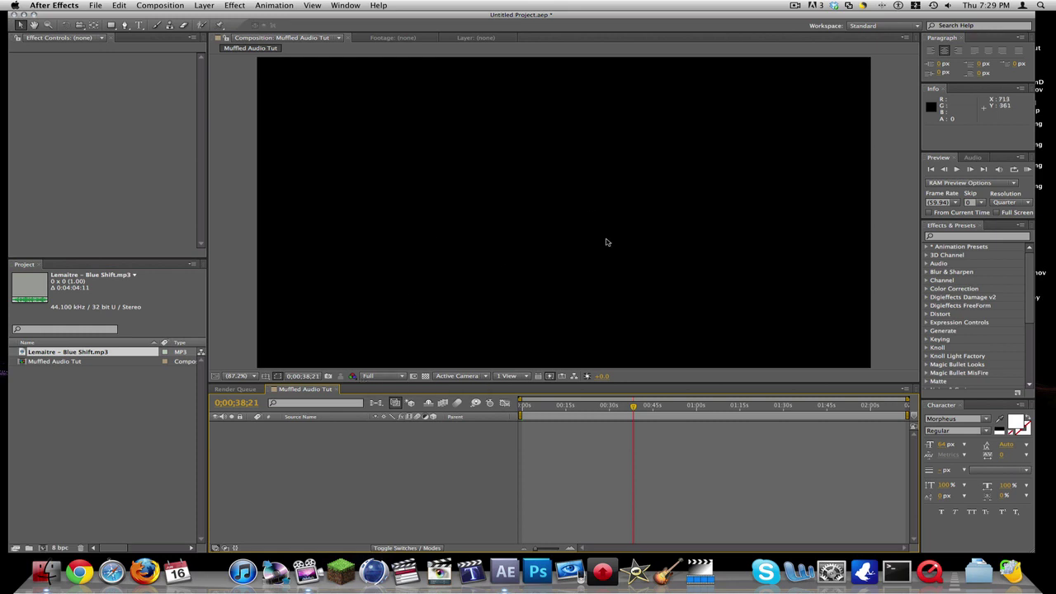
# Re-add the MP3, clear the Effects & Presets search, and browse Effect > Generate.
pyautogui.click(242, 390)
pyautogui.click(304, 388)
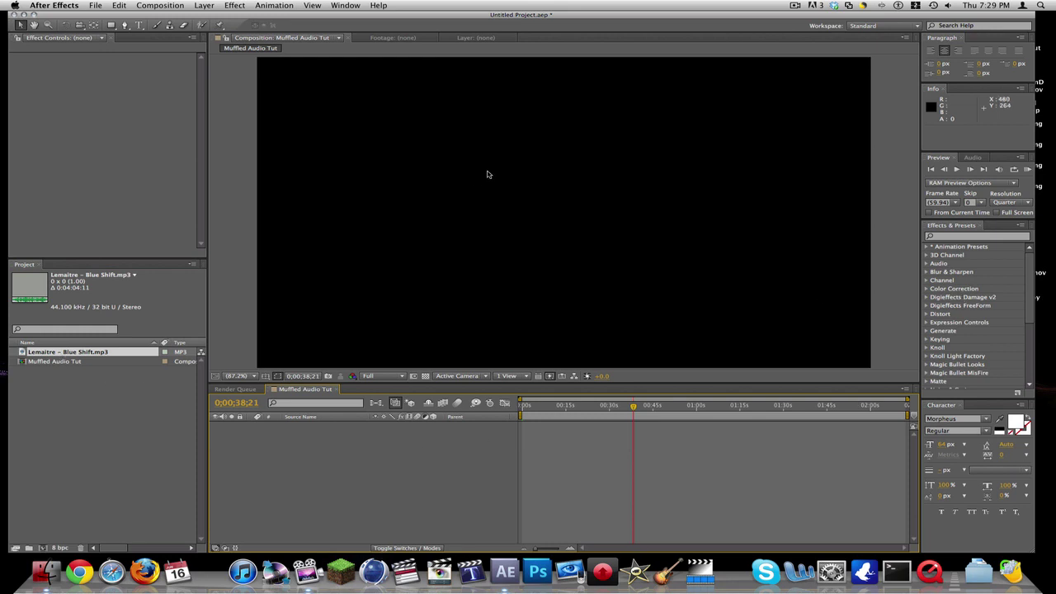
pyautogui.press('super+p')
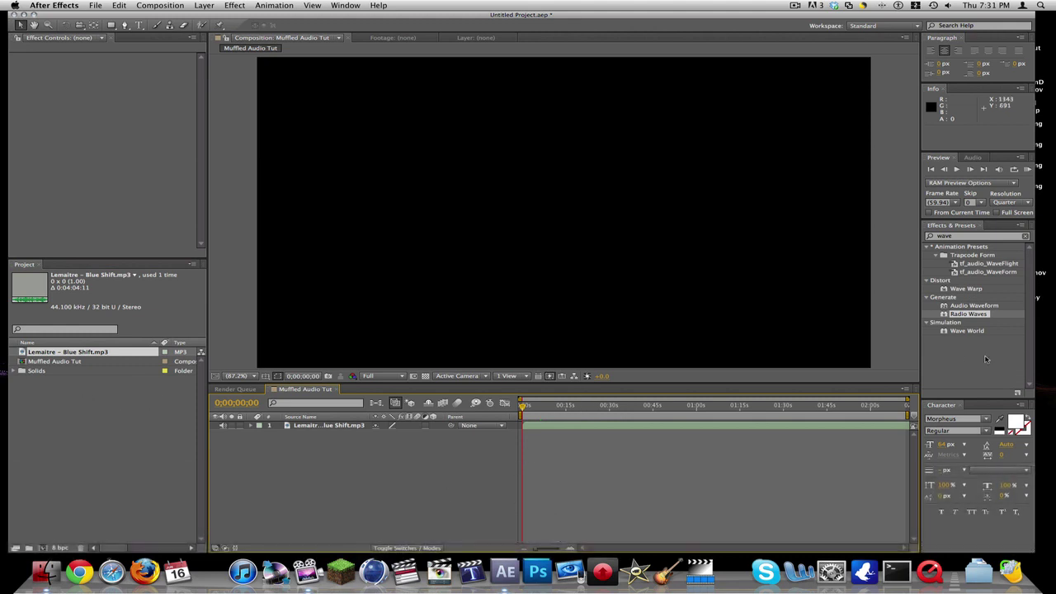
pyautogui.moveTo(959, 318); pyautogui.dragTo(881, 324)
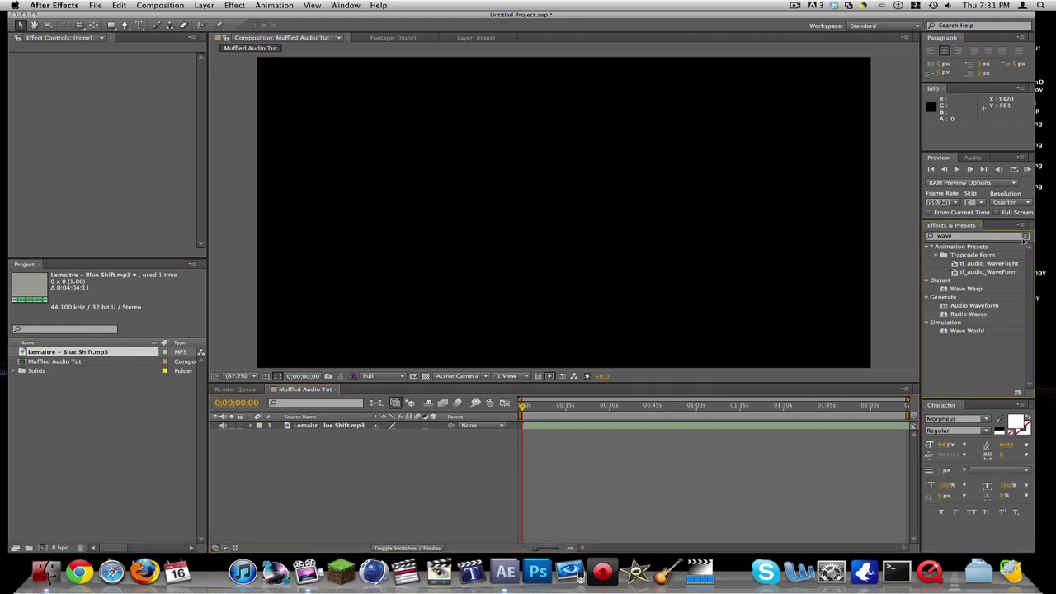
pyautogui.click(1024, 237)
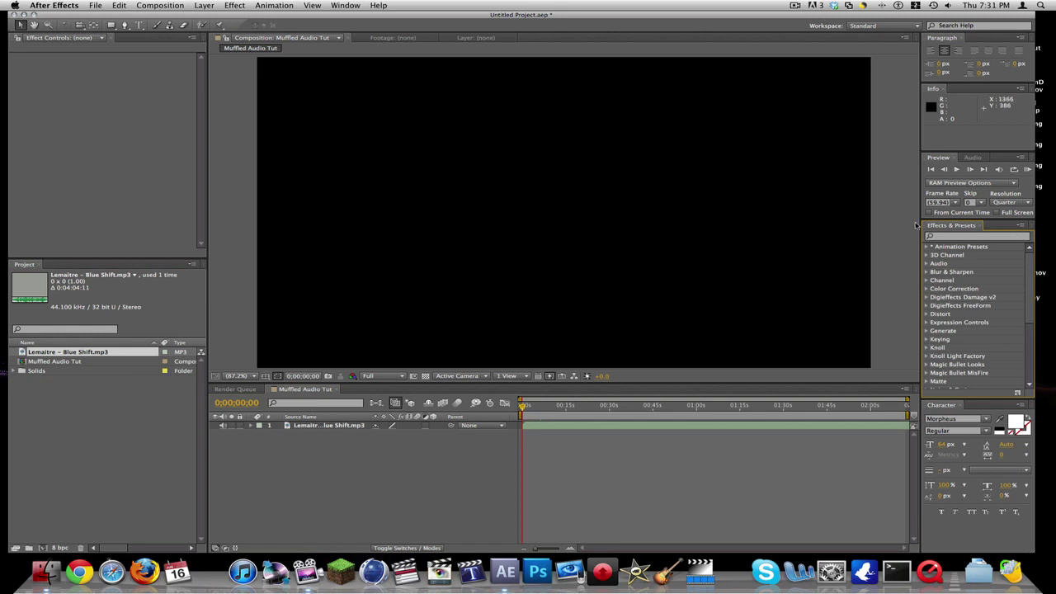
pyautogui.click(235, 5)
pyautogui.click(204, 5)
pyautogui.click(332, 426)
pyautogui.click(235, 4)
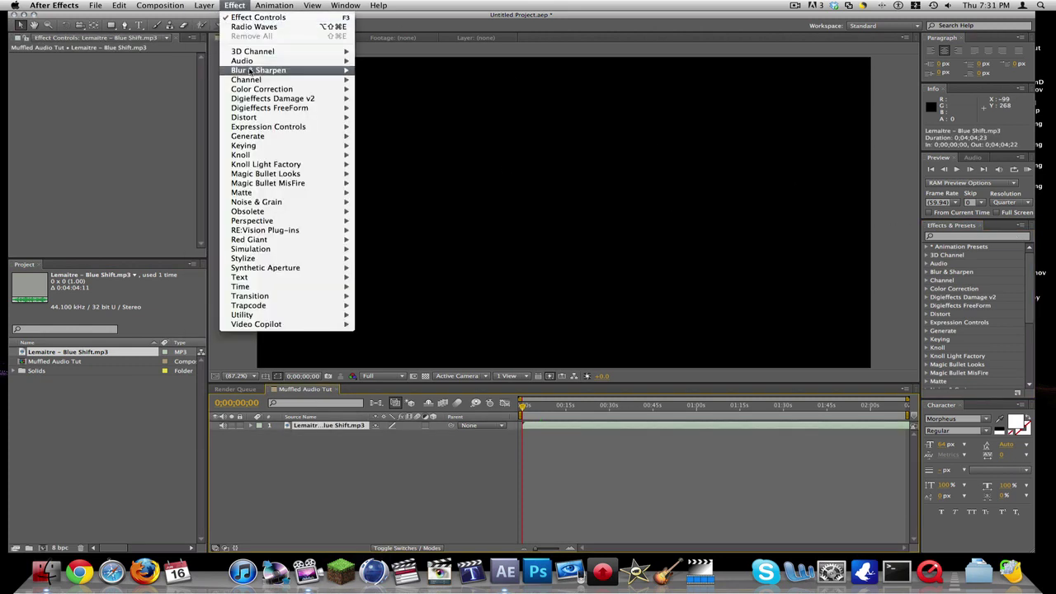
pyautogui.moveTo(247, 136)
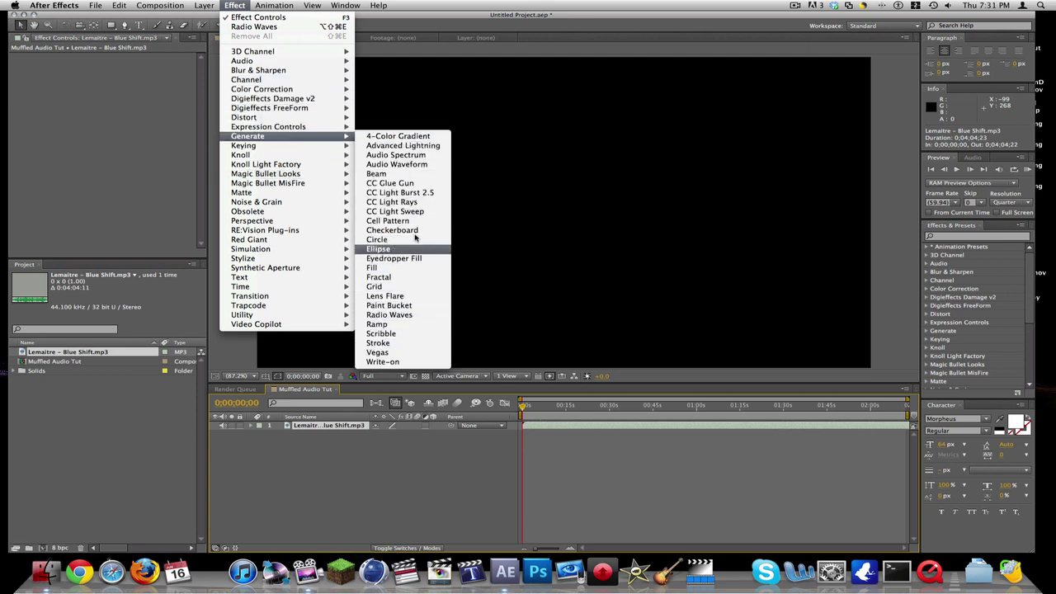
# Apply then remove Audio Waveform on the MP3, and delete a stray text layer.
pyautogui.click(416, 165)
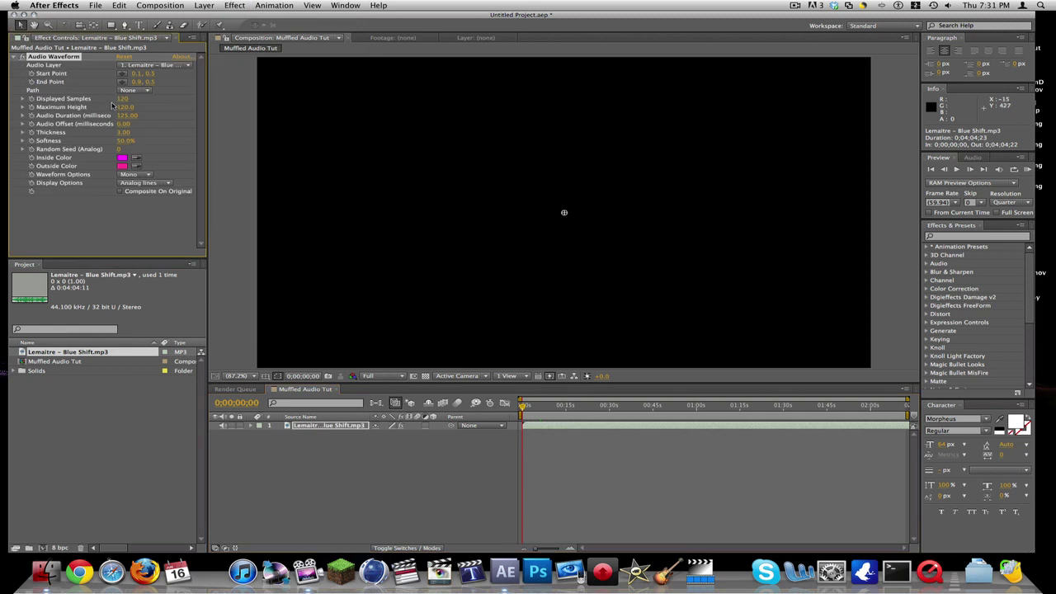
pyautogui.press('Delete')
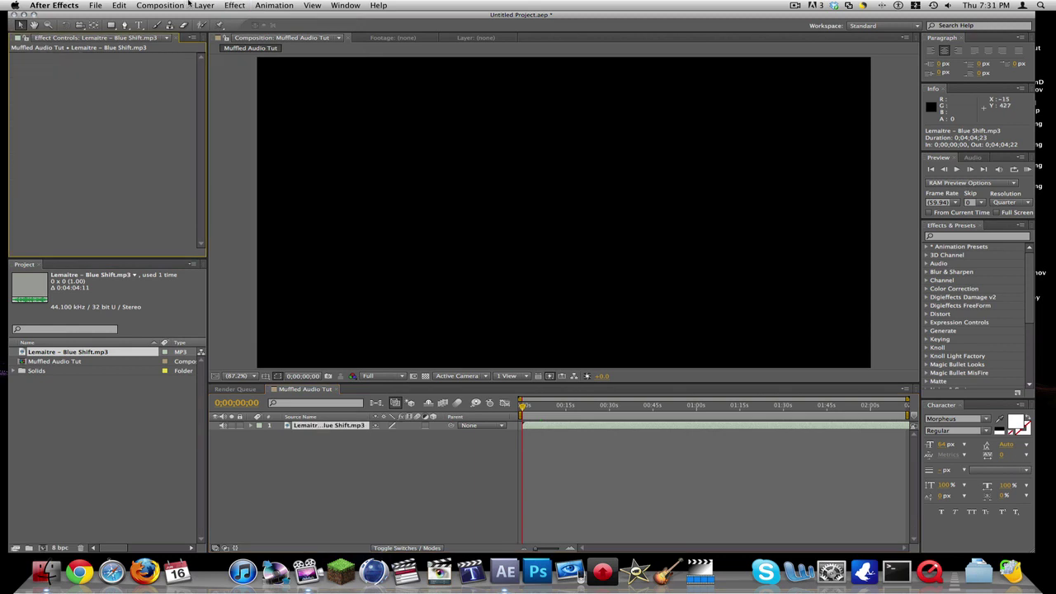
pyautogui.click(204, 5)
pyautogui.moveTo(222, 23)
pyautogui.click(384, 23)
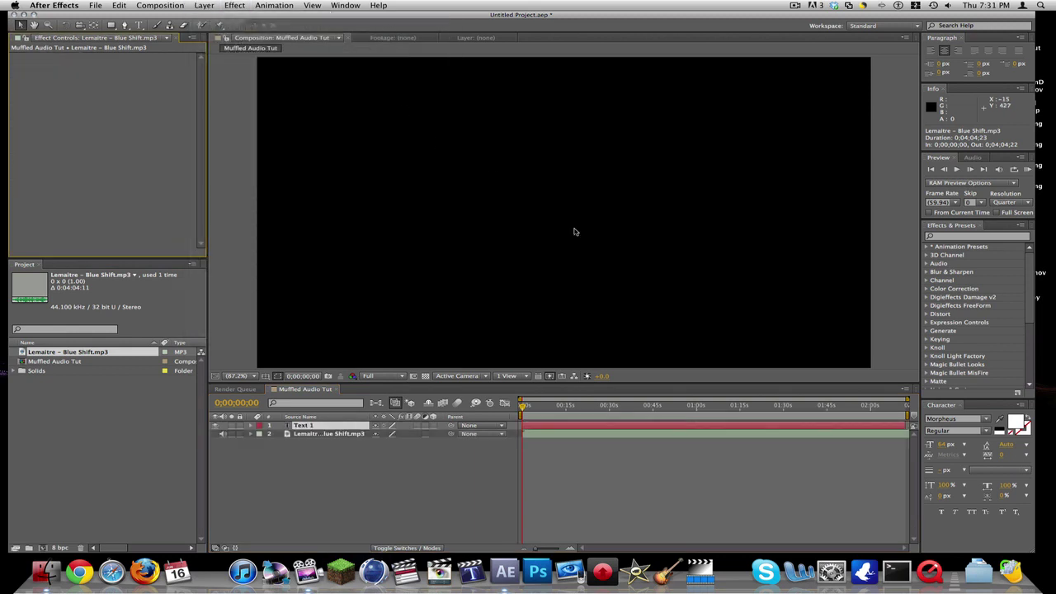
pyautogui.click(330, 426)
pyautogui.press('Delete')
# Create a new solid layer named 'Waveform' above the audio.
pyautogui.click(204, 4)
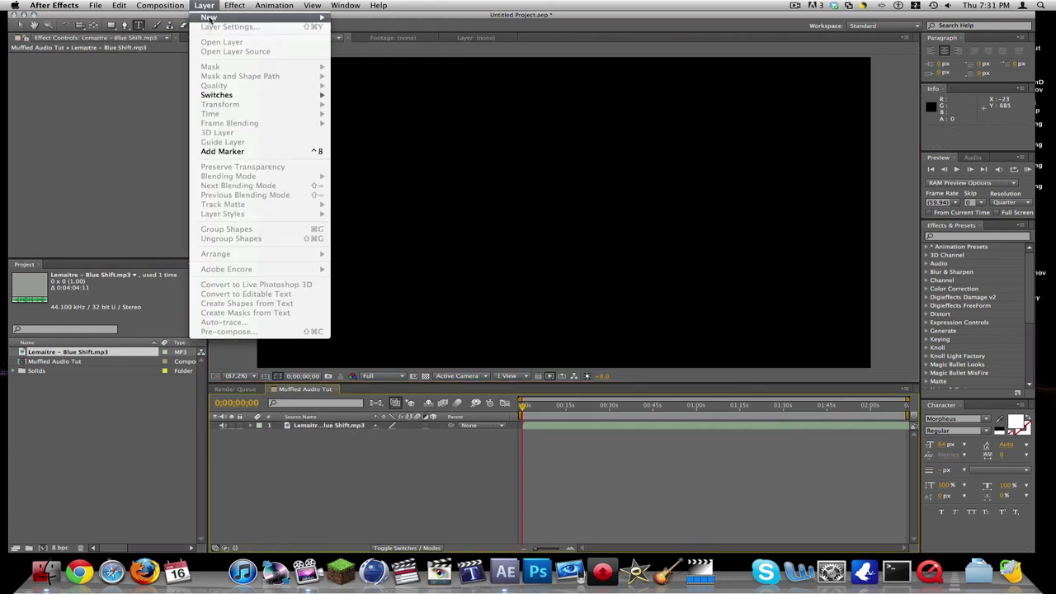
pyautogui.click(398, 29)
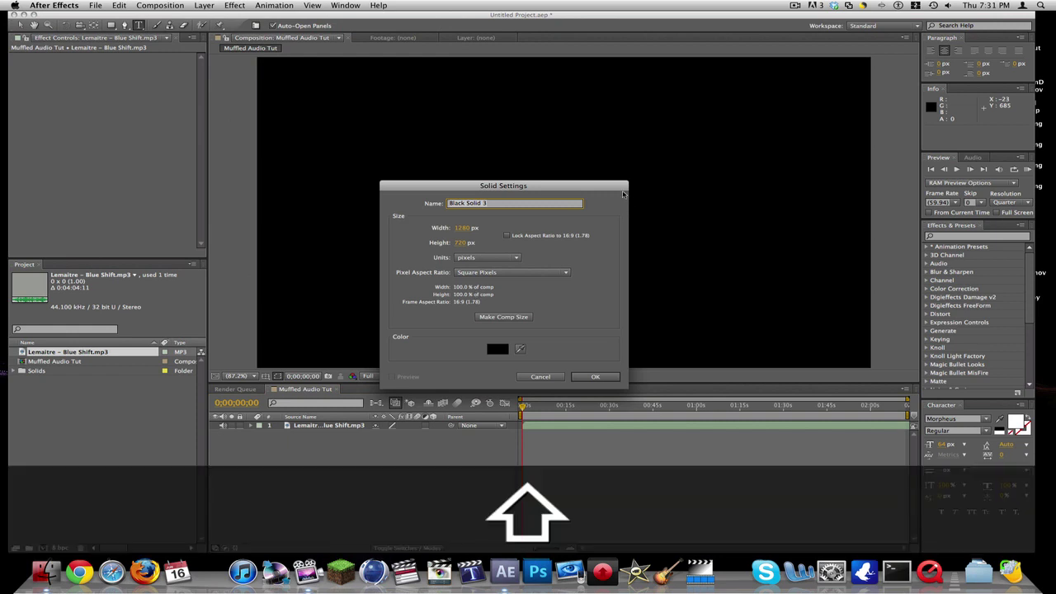
pyautogui.write('Waveform')
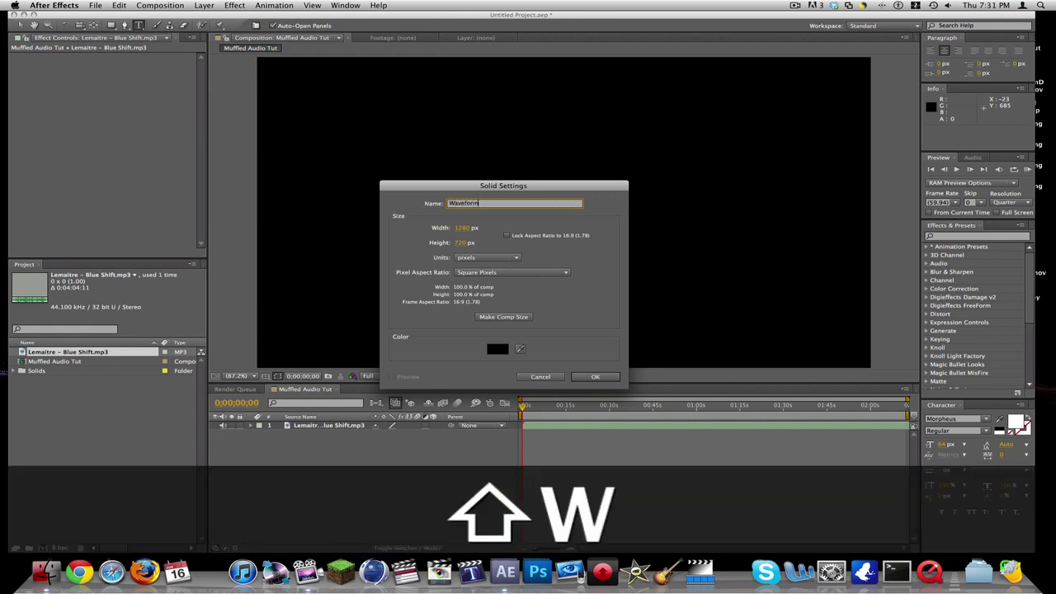
pyautogui.click(595, 377)
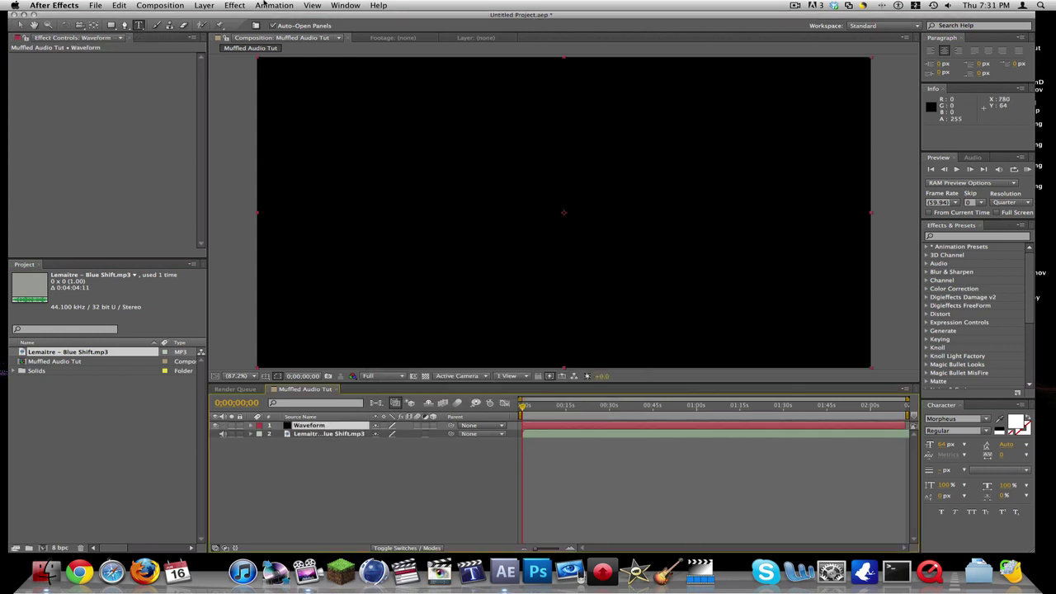
# Apply Audio Waveform to the Waveform solid with Audio Layer set to Lemaitre – Blue Shift.mp3.
pyautogui.click(230, 5)
pyautogui.moveTo(248, 136)
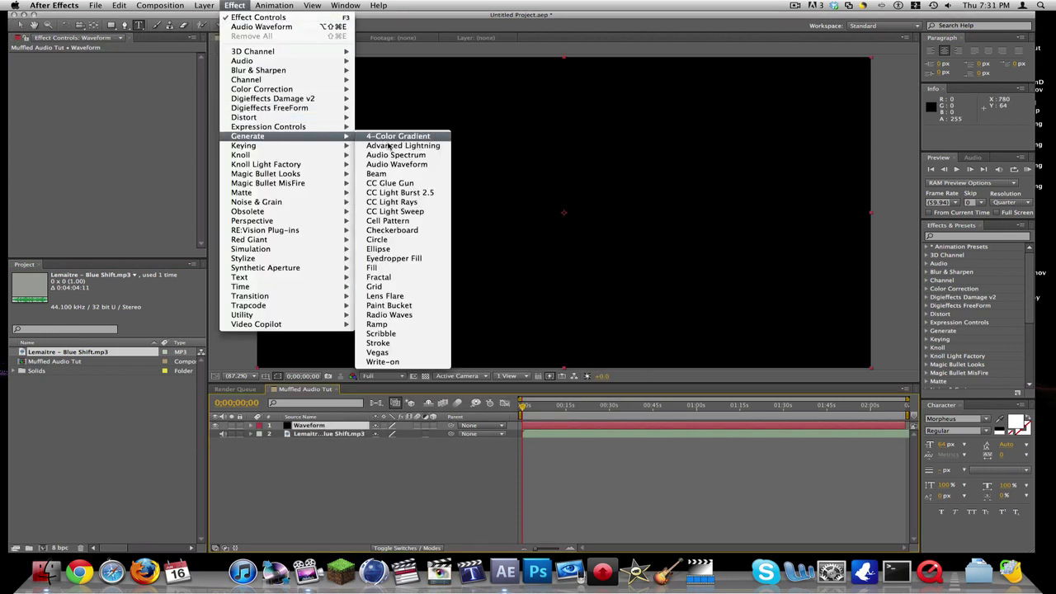
pyautogui.click(391, 165)
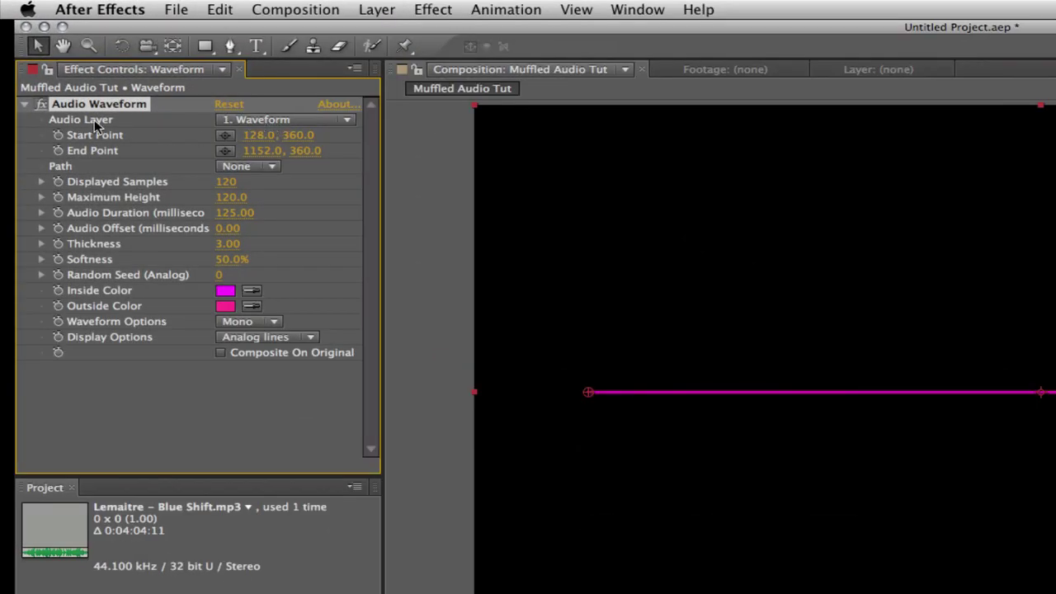
pyautogui.click(258, 122)
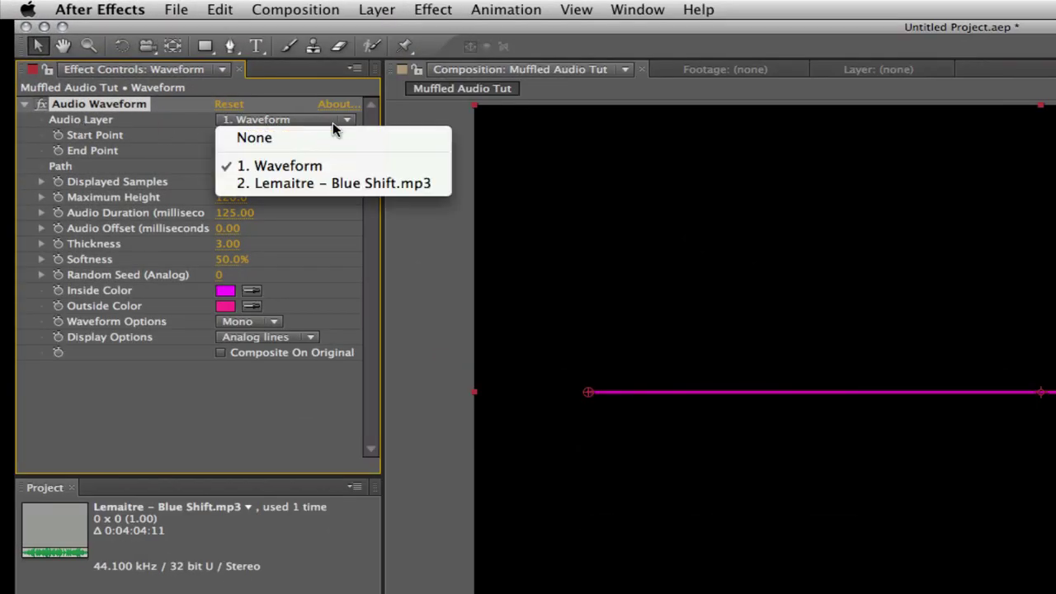
pyautogui.click(325, 183)
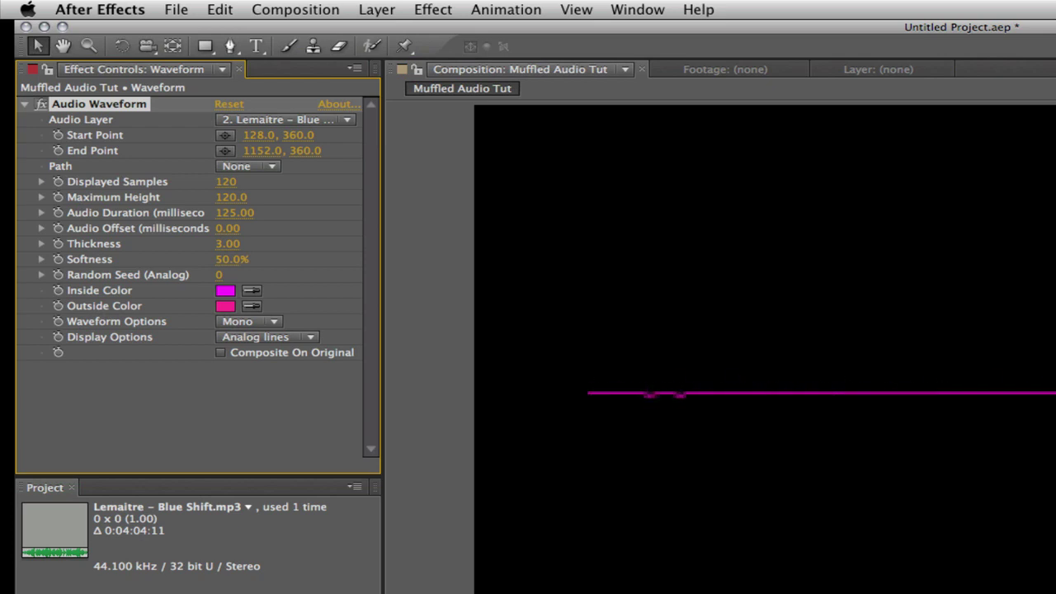
# Set the waveform's Inside and Outside Color to white.
pyautogui.click(225, 290)
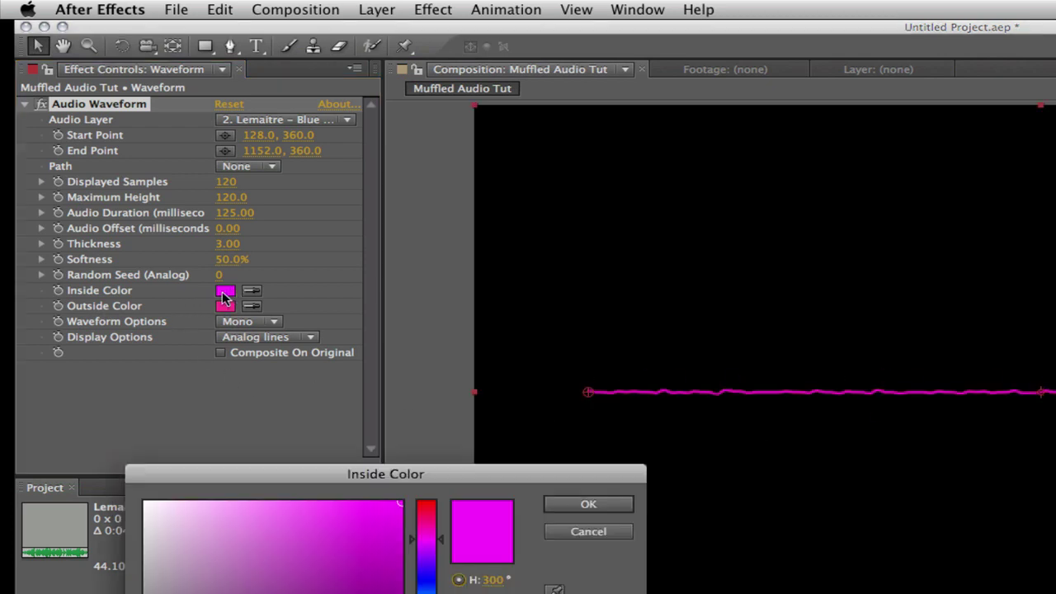
pyautogui.click(145, 503)
pyautogui.click(592, 503)
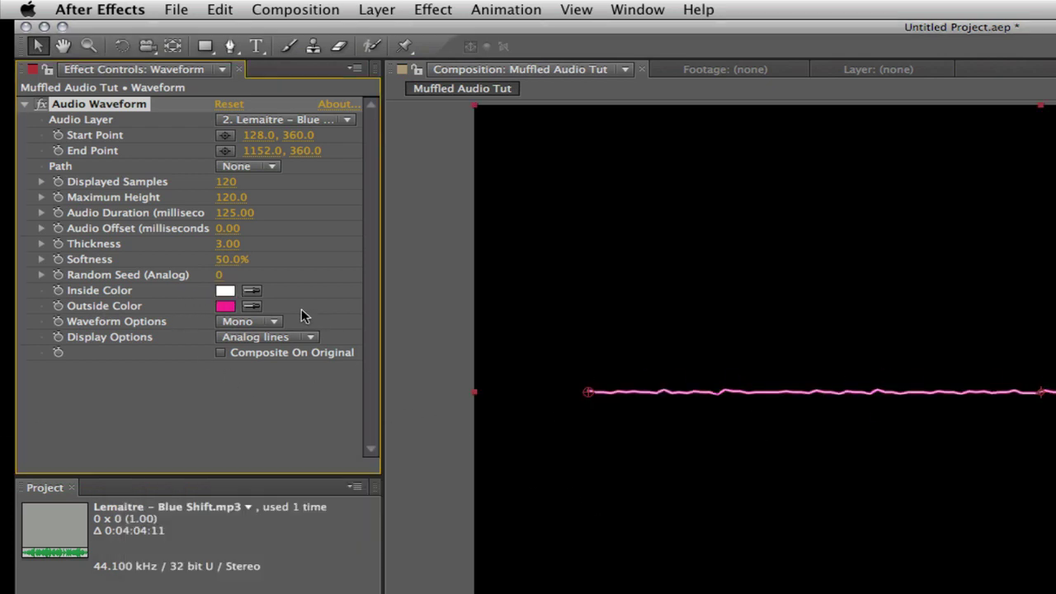
pyautogui.click(225, 306)
pyautogui.click(145, 503)
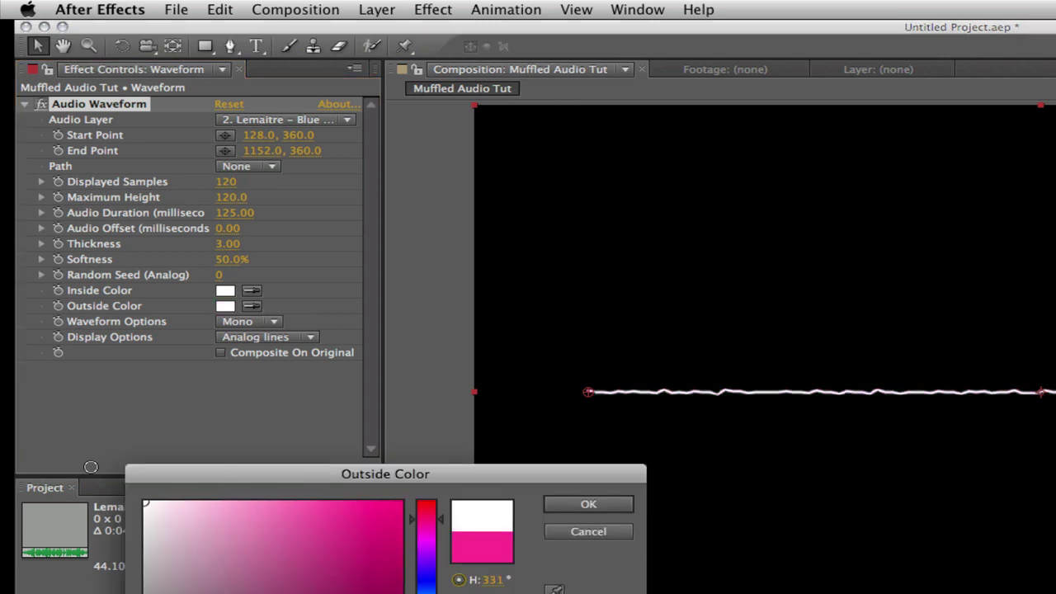
pyautogui.click(588, 502)
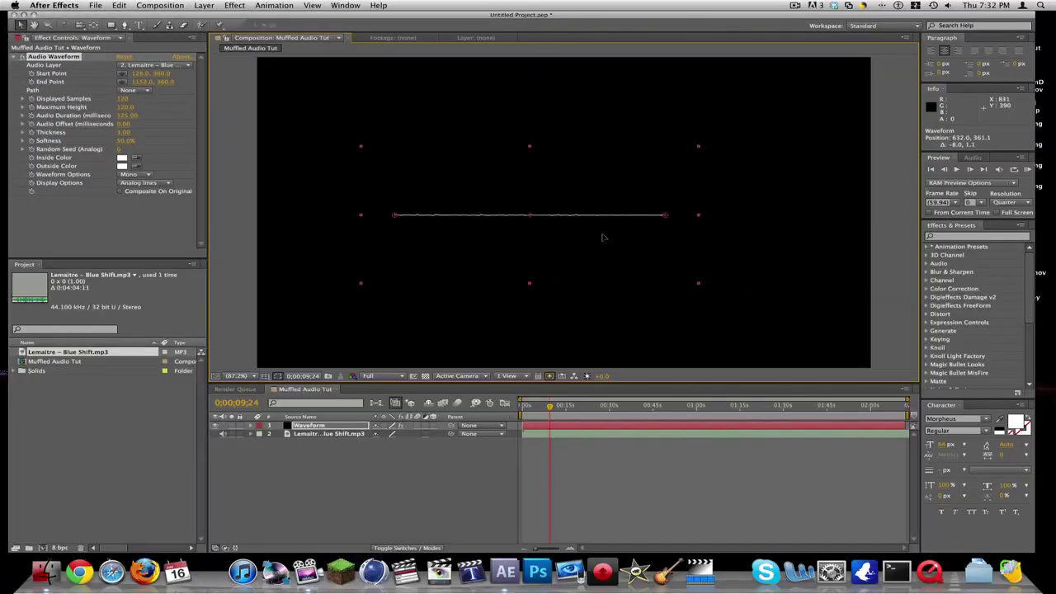
# Move the waveform to the lower-left at half size, with taller peaks and a thicker line.
pyautogui.moveTo(603, 238); pyautogui.dragTo(566, 320)
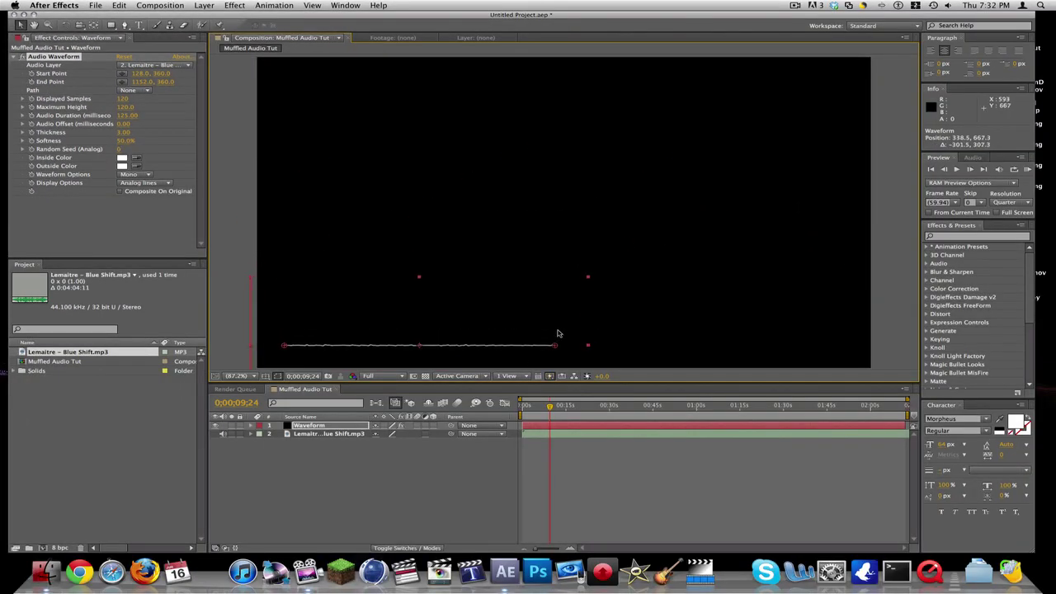
pyautogui.moveTo(587, 279); pyautogui.dragTo(575, 266)
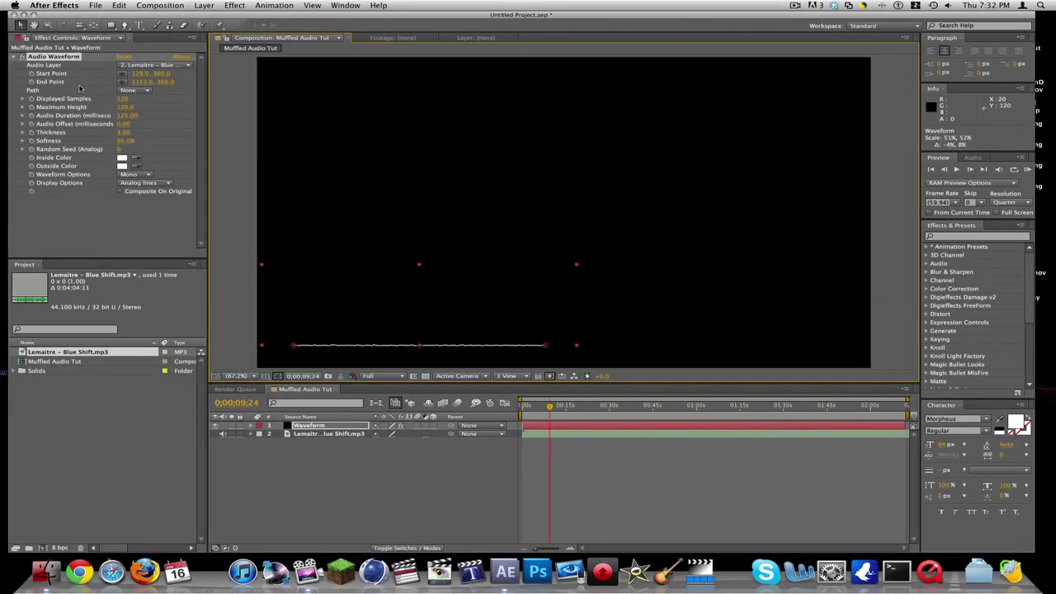
pyautogui.moveTo(123, 106); pyautogui.dragTo(174, 127)
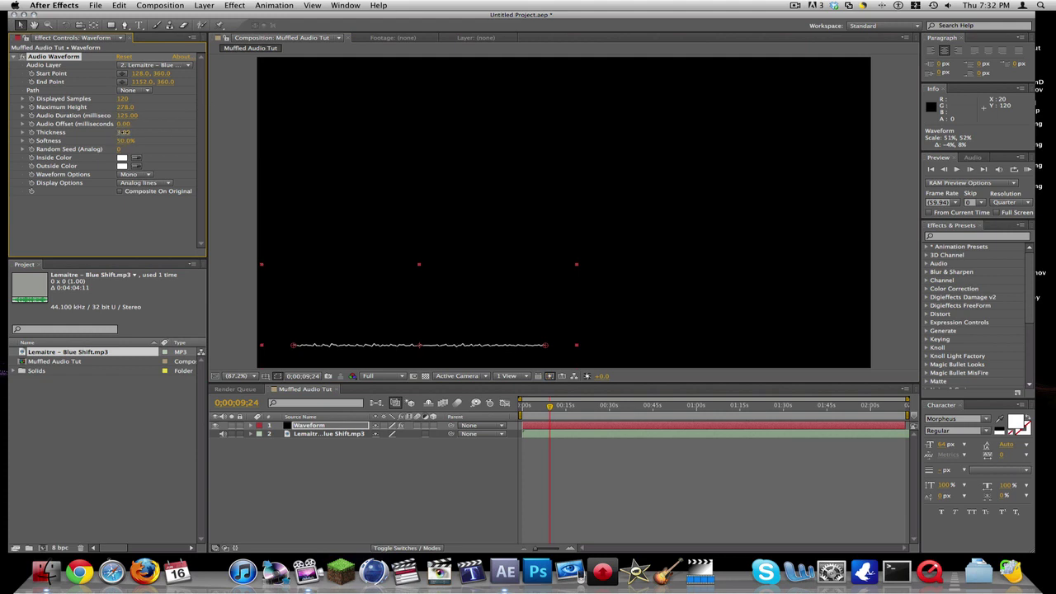
pyautogui.moveTo(125, 132)
pyautogui.mouseDown()
pyautogui.moveTo(160, 132)
pyautogui.moveTo(120, 144)
pyautogui.mouseUp()
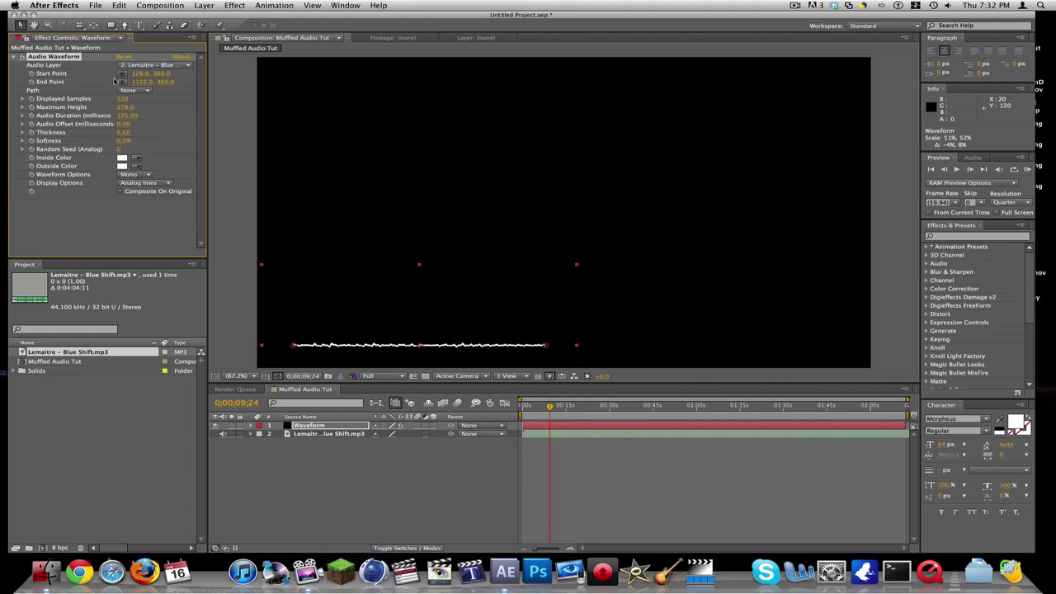
# Shift the start point right, set Random Seed to 23600, and start a RAM preview.
pyautogui.moveTo(139, 74)
pyautogui.mouseDown()
pyautogui.moveTo(205, 73)
pyautogui.moveTo(123, 73)
pyautogui.mouseUp()
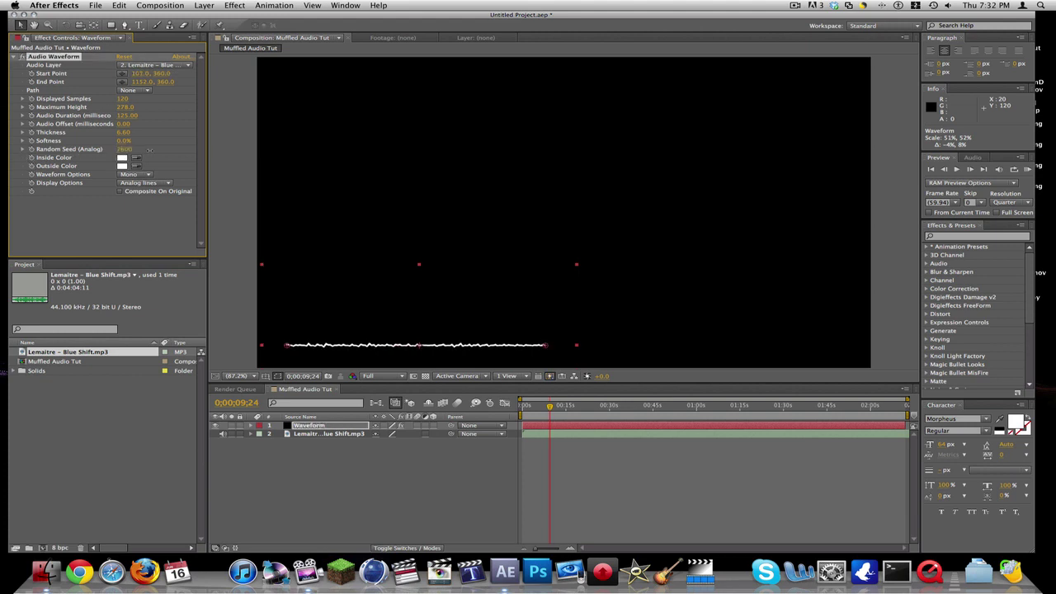
pyautogui.moveTo(120, 151); pyautogui.dragTo(119, 4)
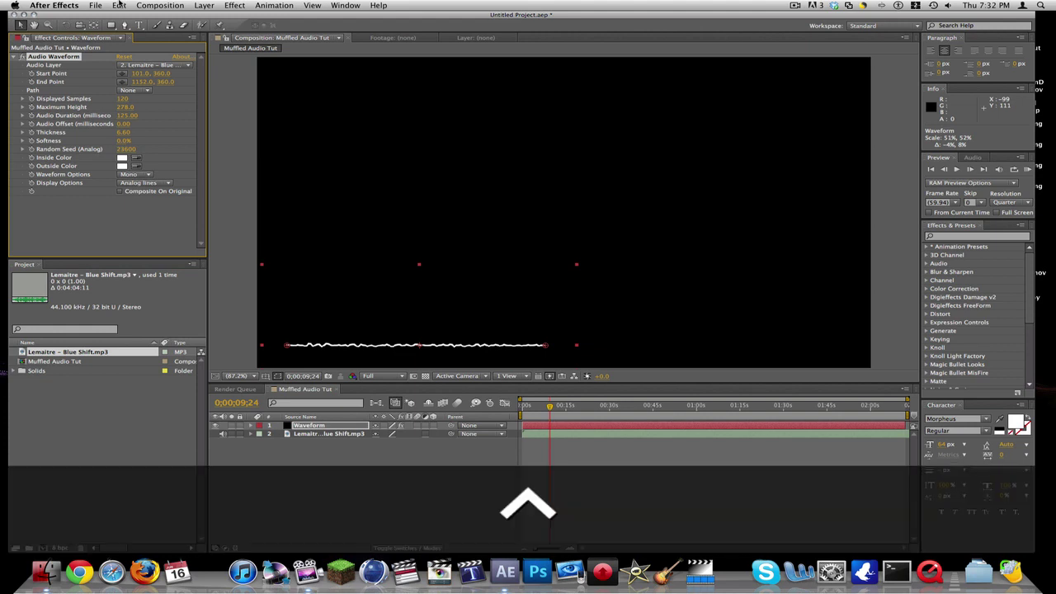
pyautogui.press('KP_0')
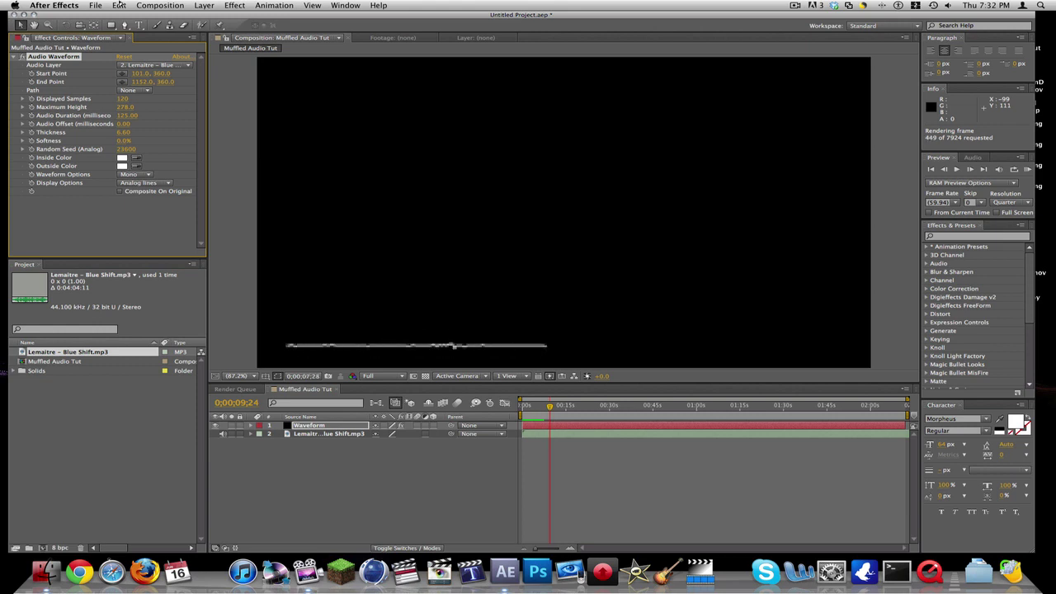
# Play and stop the rendered waveform preview, then delete the Audio Waveform effect.
pyautogui.press('space')
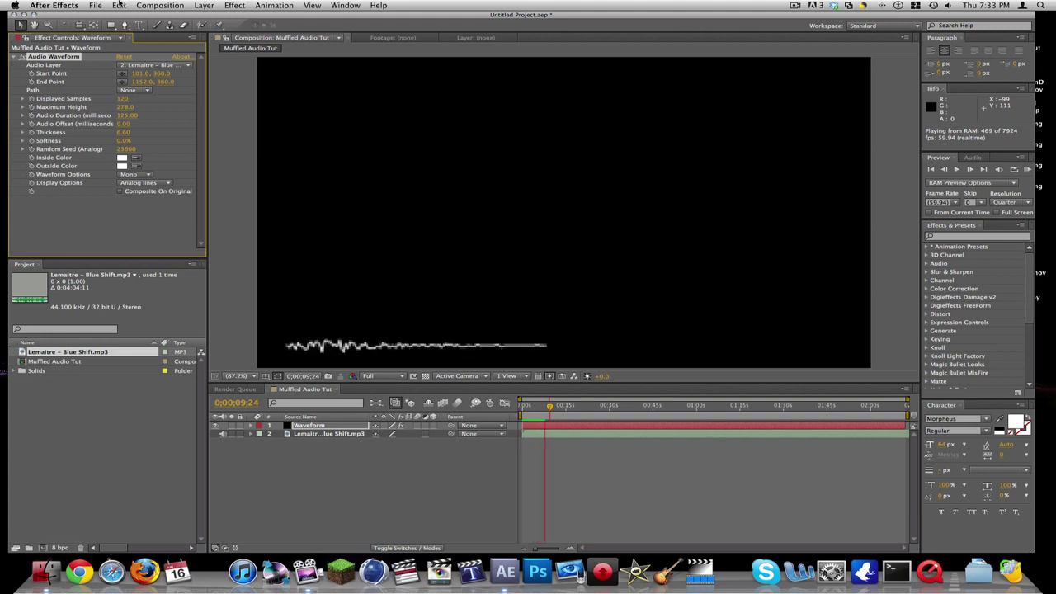
pyautogui.press('space')
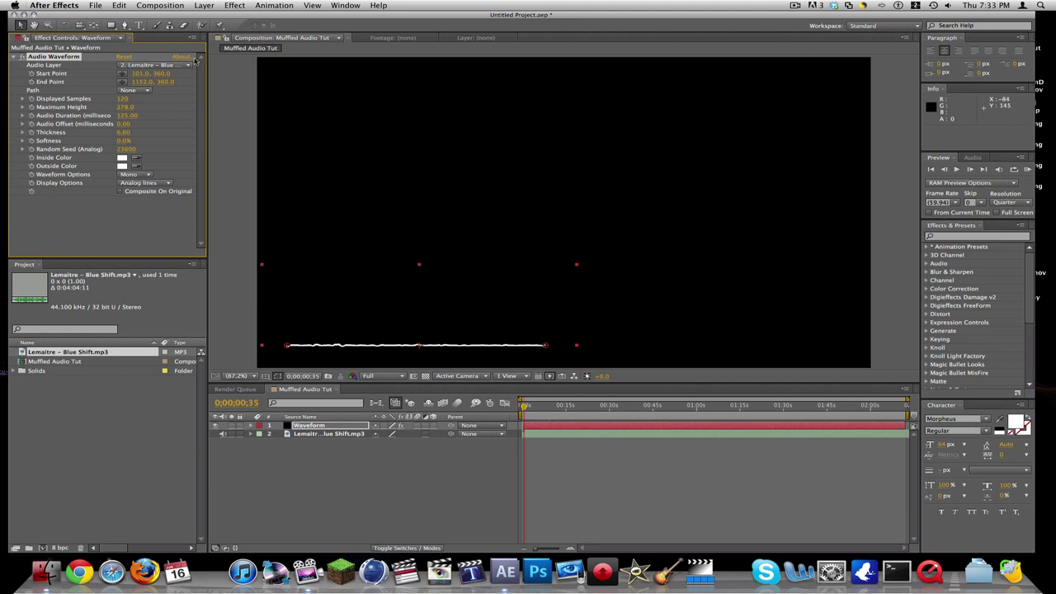
pyautogui.press('Delete')
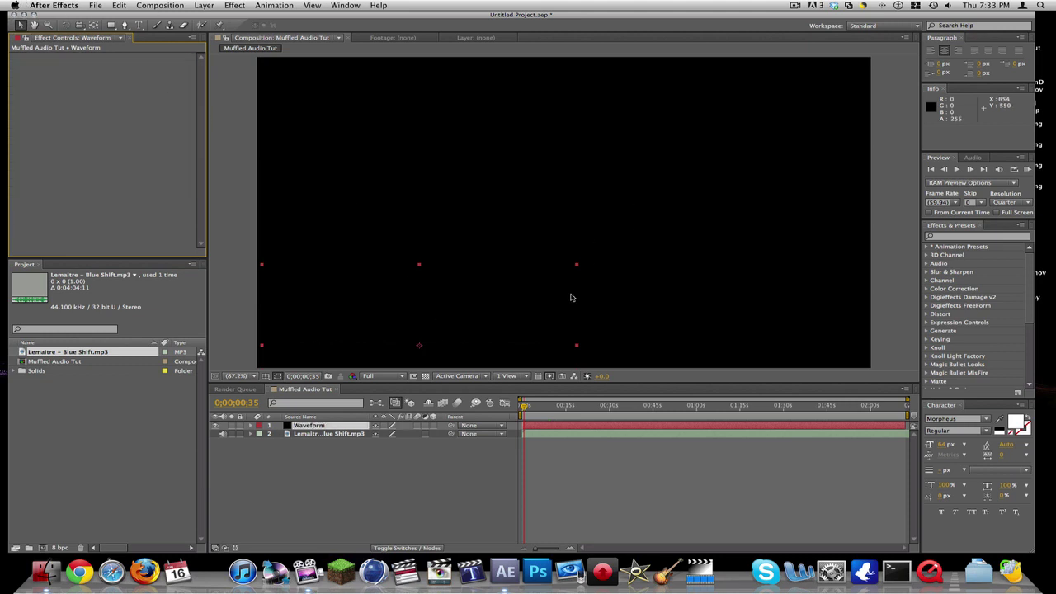
# Delete the Waveform solid and the Lemaitre – Blue Shift.mp3 layer from Muffled Audio Tut.
pyautogui.press('Delete')
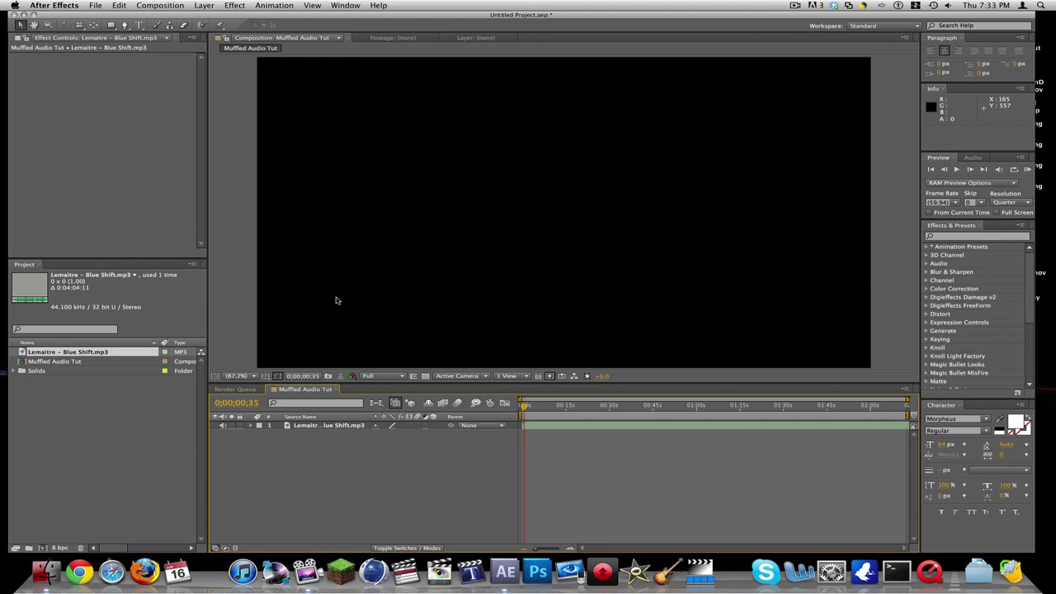
pyautogui.click(340, 422)
pyautogui.press('Delete')
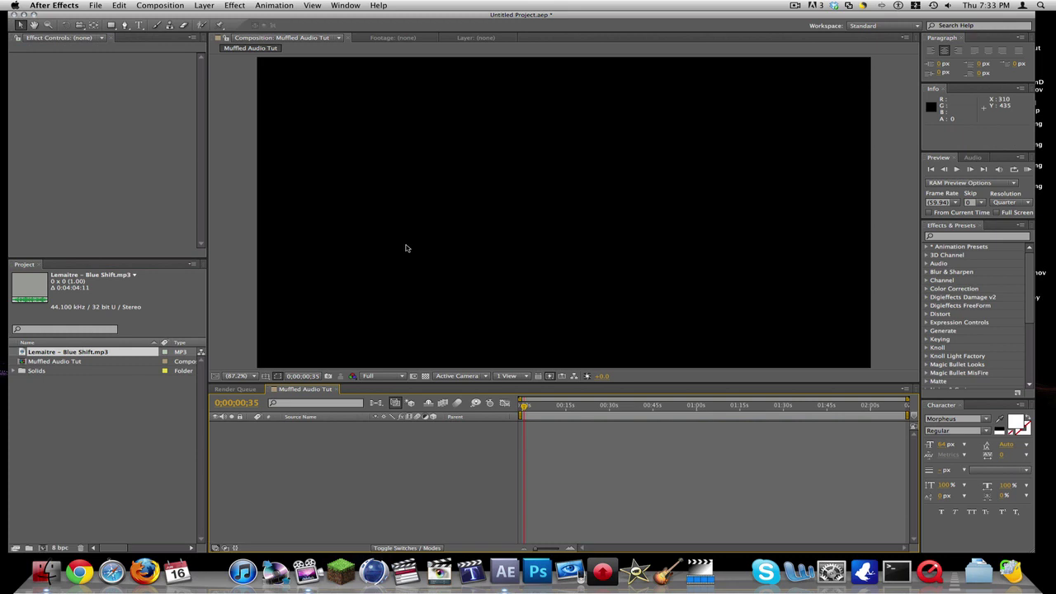